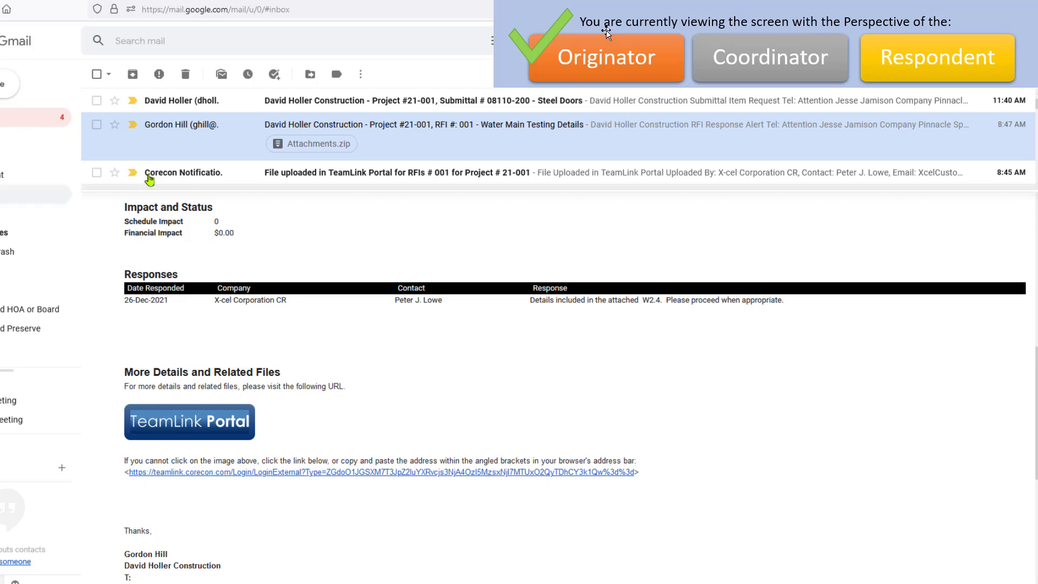
- Open the email for Submittal # 08110-200 - Steel Doors and follow its TeamLink Portal link to the submittal
{"action": "left_click", "coordinate": [631, 104]}
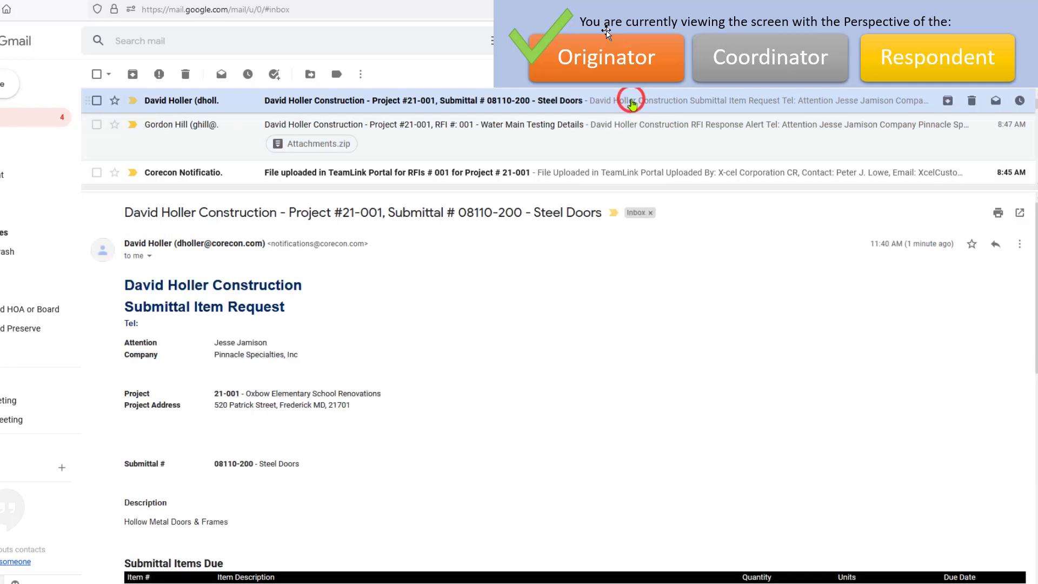
{"action": "scroll", "coordinate": [519, 385], "scroll_direction": "down", "scroll_amount": 3}
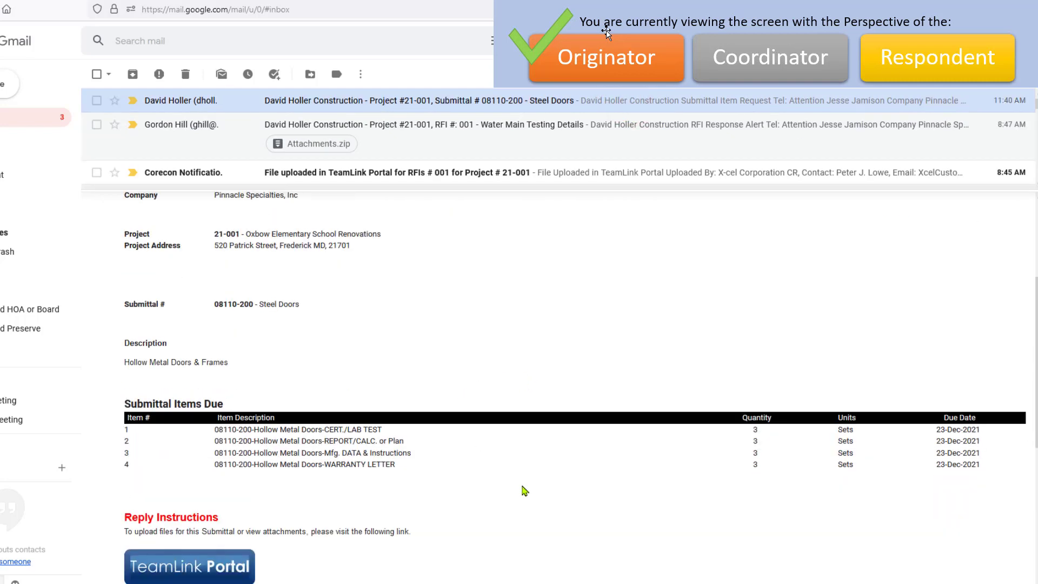
{"action": "scroll", "coordinate": [525, 491], "scroll_direction": "down", "scroll_amount": 3}
{"action": "scroll", "coordinate": [524, 490], "scroll_direction": "down", "scroll_amount": 3}
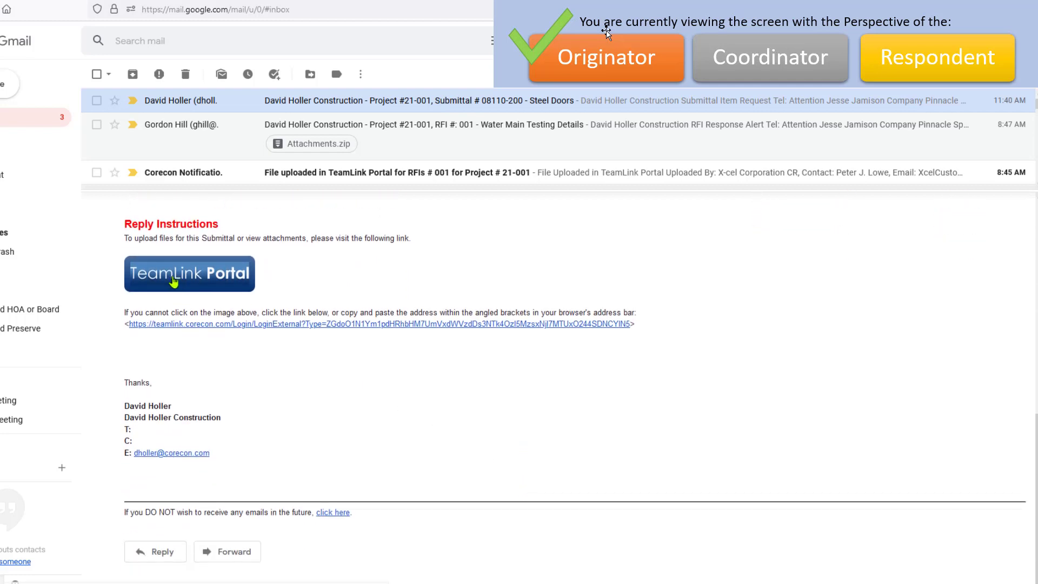
{"action": "left_click", "coordinate": [172, 281]}
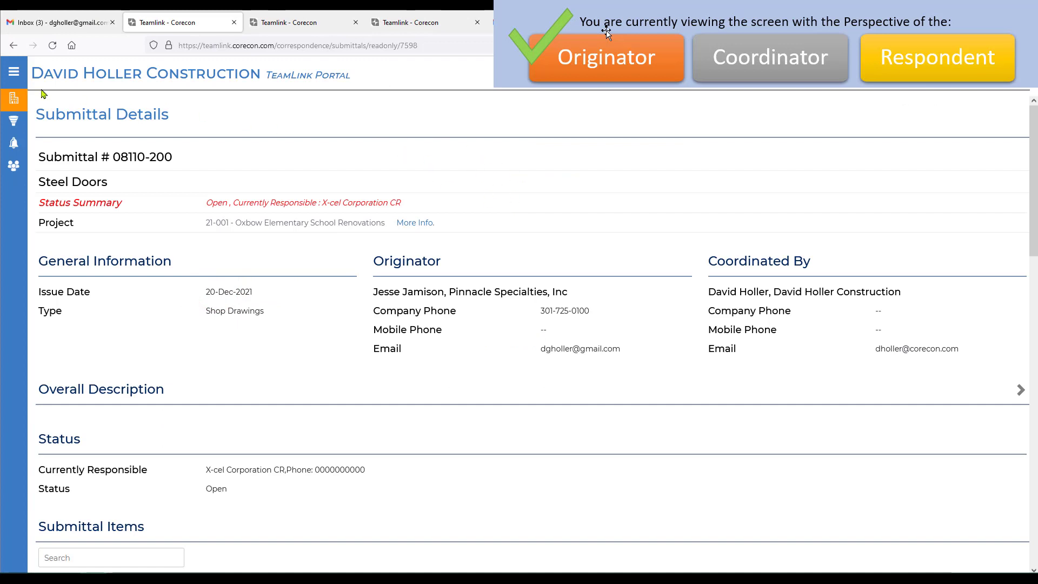
- Upload the four Hollow_Metal_Door_Submittal PDF files to the Related Files of submittal 08110-200
{"action": "mouse_move", "coordinate": [15, 100]}
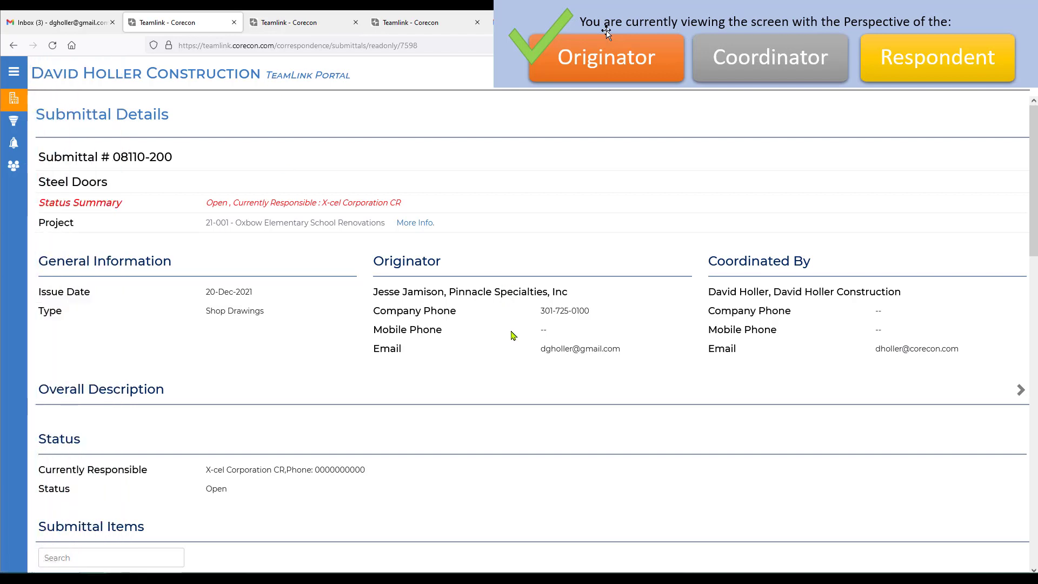
{"action": "scroll", "coordinate": [513, 335], "scroll_direction": "down", "scroll_amount": 6}
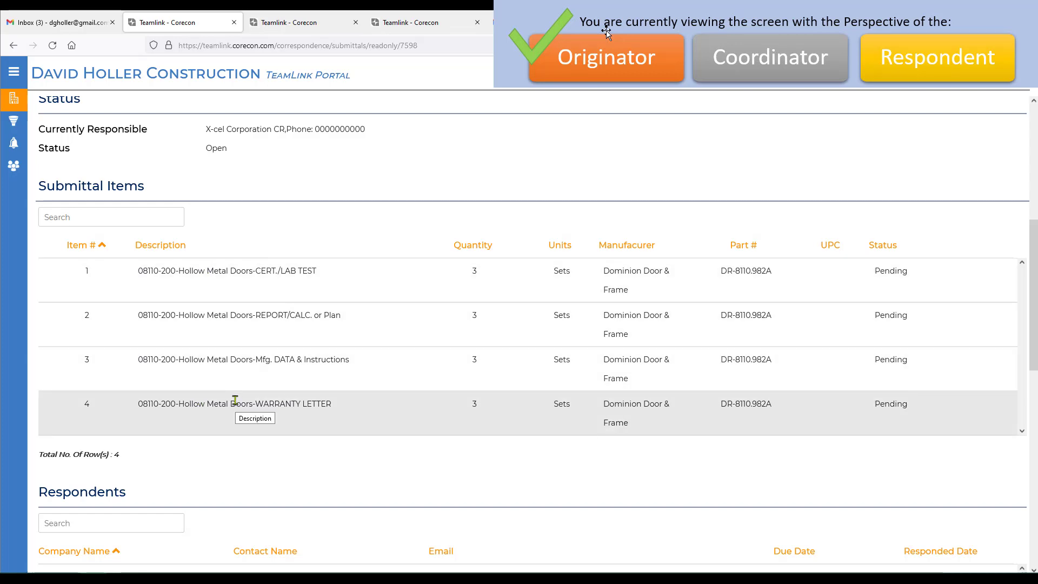
{"action": "scroll", "coordinate": [388, 343], "scroll_direction": "down", "scroll_amount": 4}
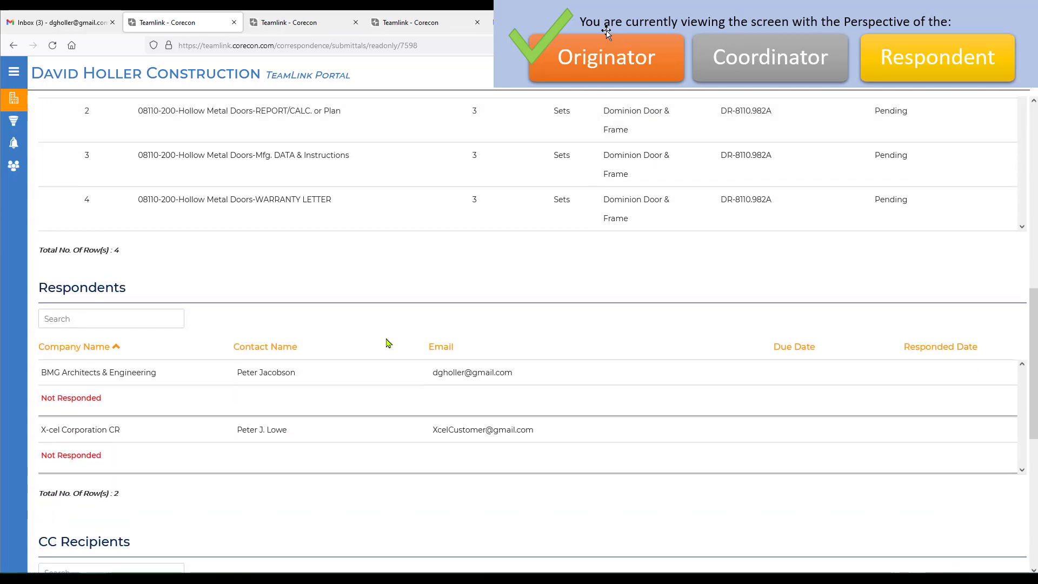
{"action": "scroll", "coordinate": [389, 343], "scroll_direction": "down", "scroll_amount": 1}
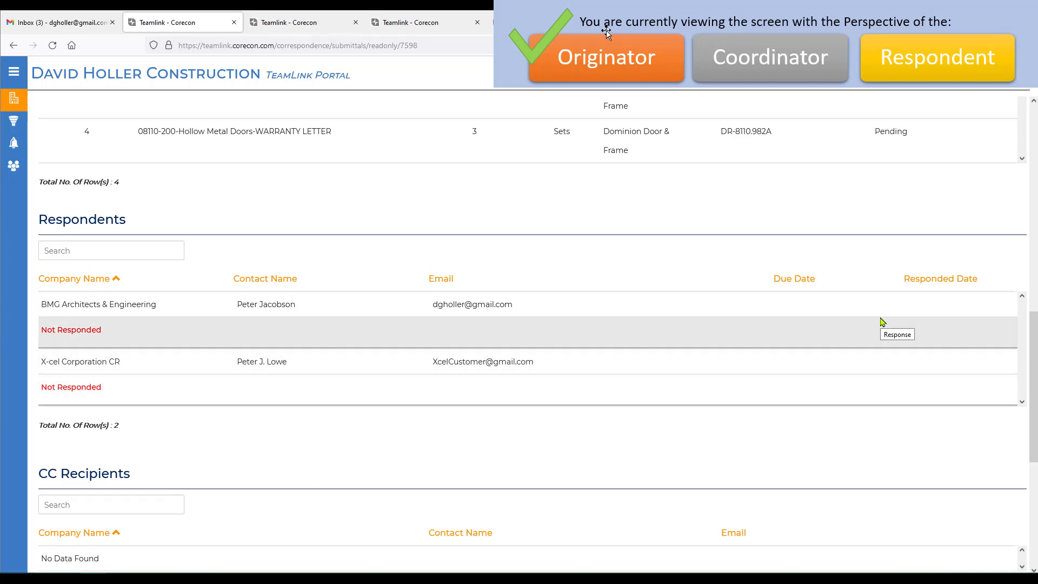
{"action": "scroll", "coordinate": [702, 392], "scroll_direction": "down", "scroll_amount": 5}
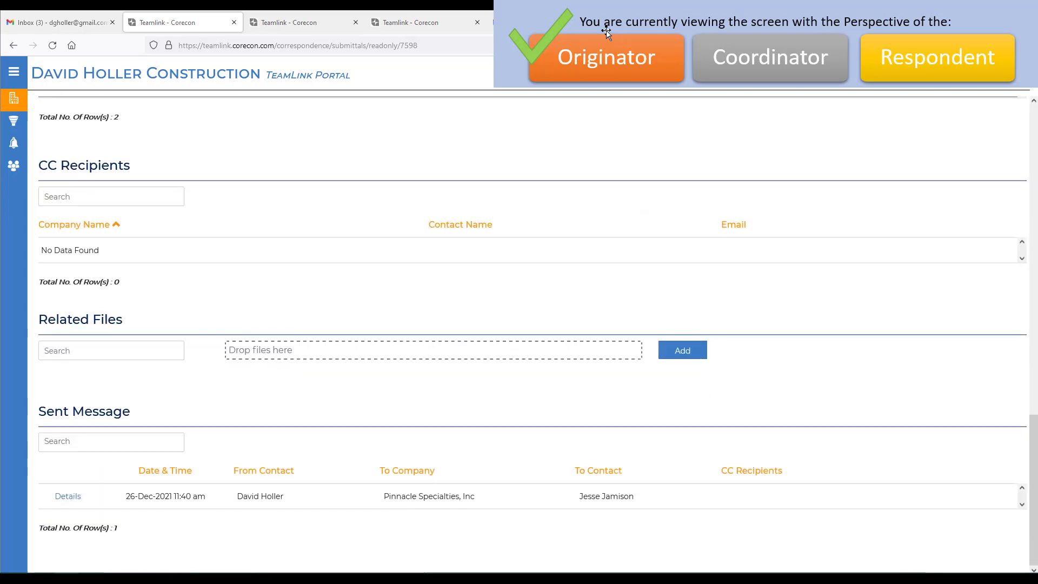
{"action": "left_click_drag", "start_coordinate": [352, 394], "coordinate": [353, 355]}
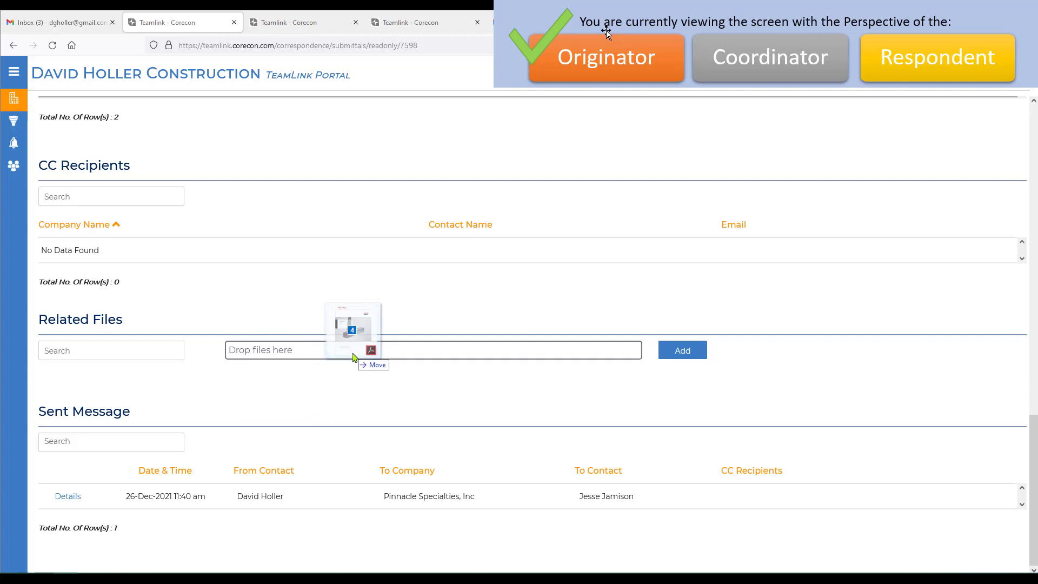
{"action": "left_click_drag", "start_coordinate": [353, 357], "coordinate": [354, 357]}
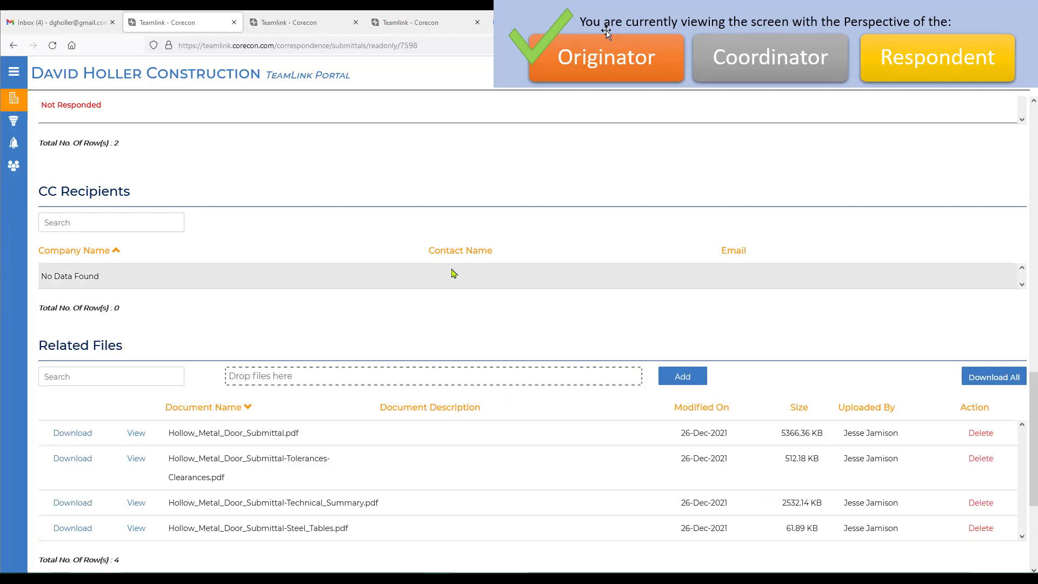
{"action": "scroll", "coordinate": [454, 273], "scroll_direction": "down", "scroll_amount": 4}
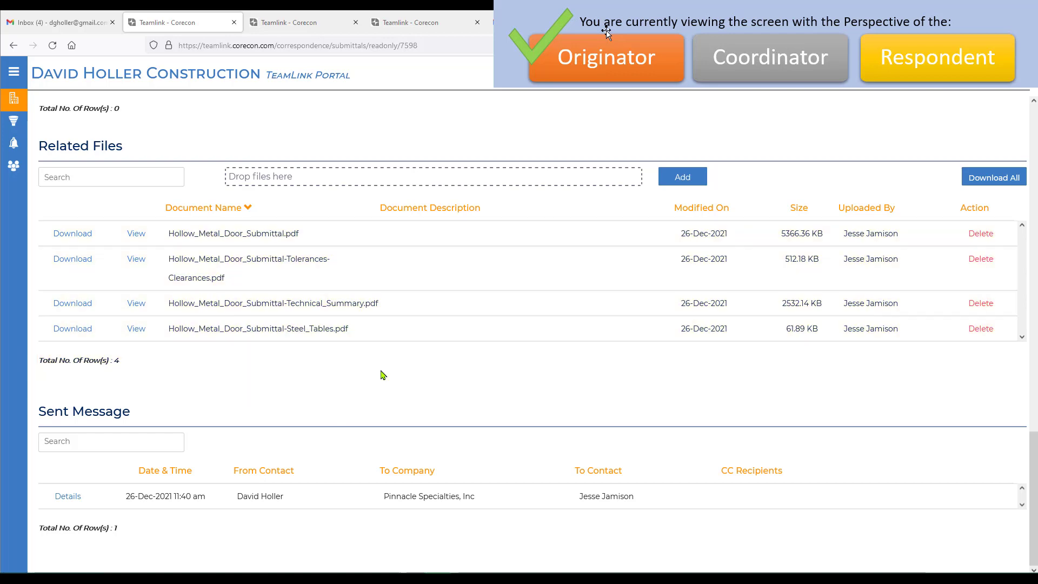
- Go to the Active Project List, open project 21-001 Oxbow Elementary School Renovations and bring up its submittals
{"action": "scroll", "coordinate": [387, 375], "scroll_direction": "up", "scroll_amount": 4}
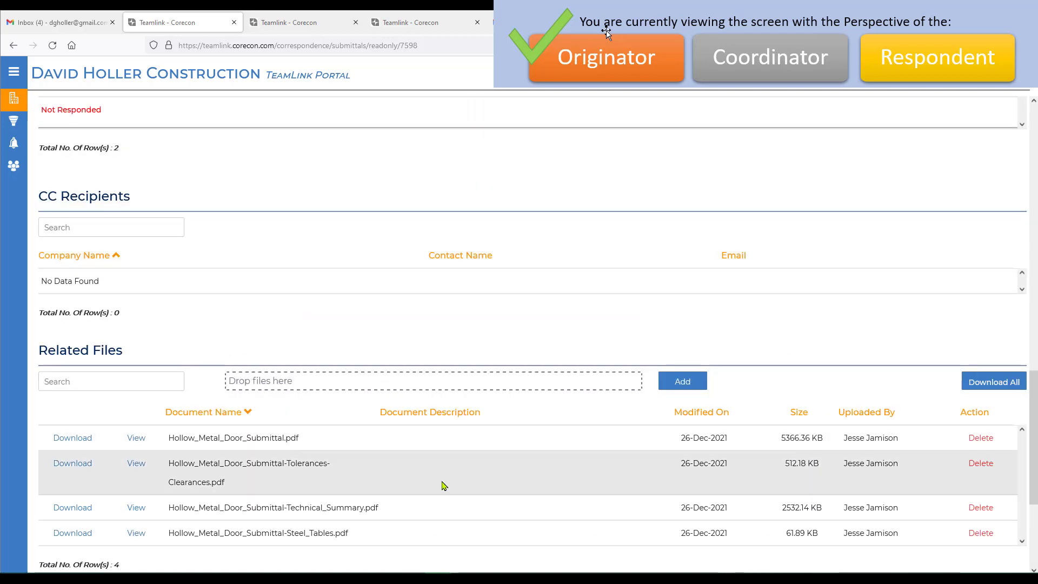
{"action": "scroll", "coordinate": [454, 485], "scroll_direction": "up", "scroll_amount": 14}
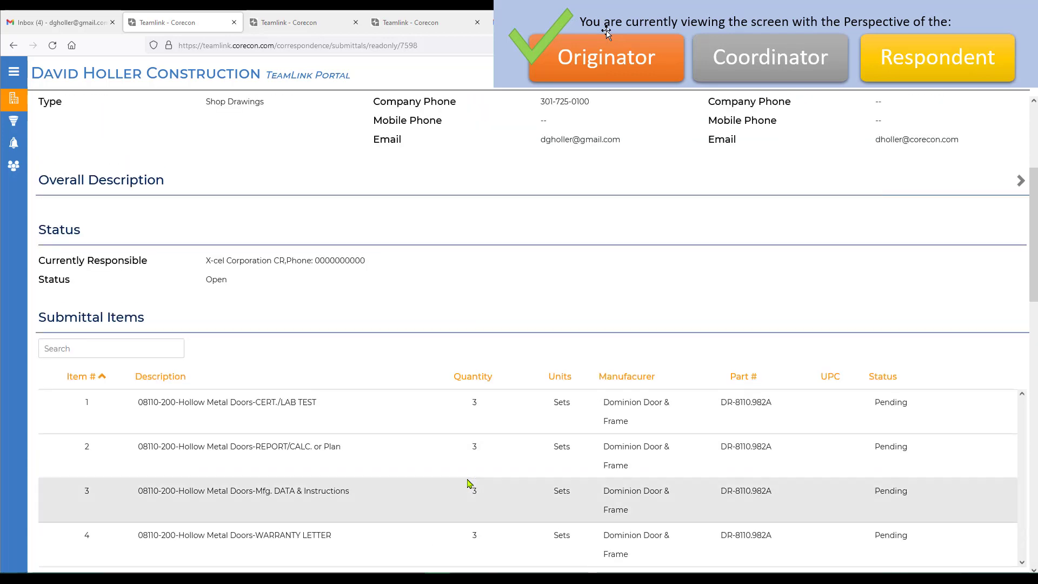
{"action": "scroll", "coordinate": [469, 481], "scroll_direction": "up", "scroll_amount": 4}
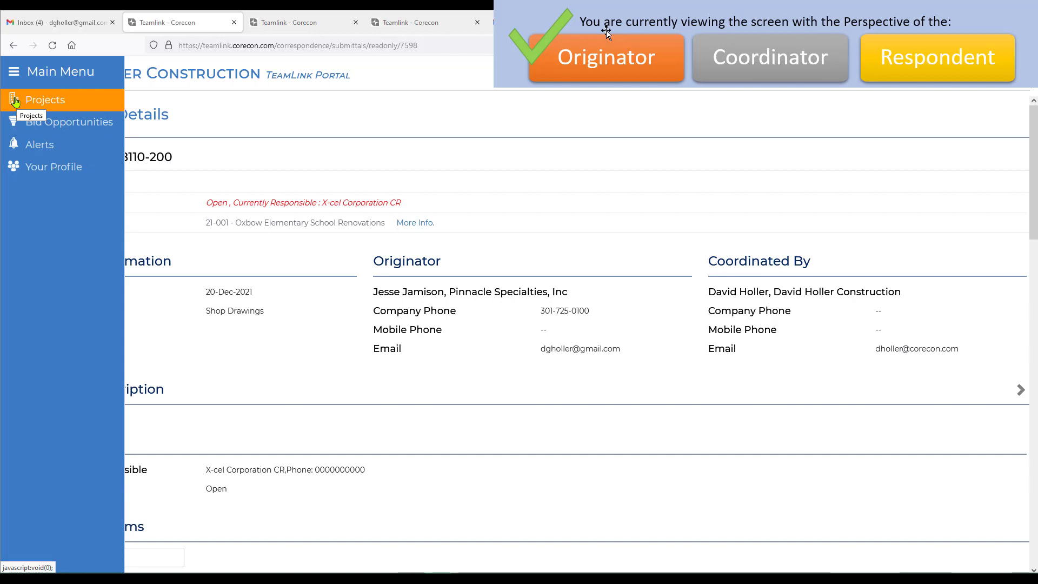
{"action": "left_click", "coordinate": [15, 101]}
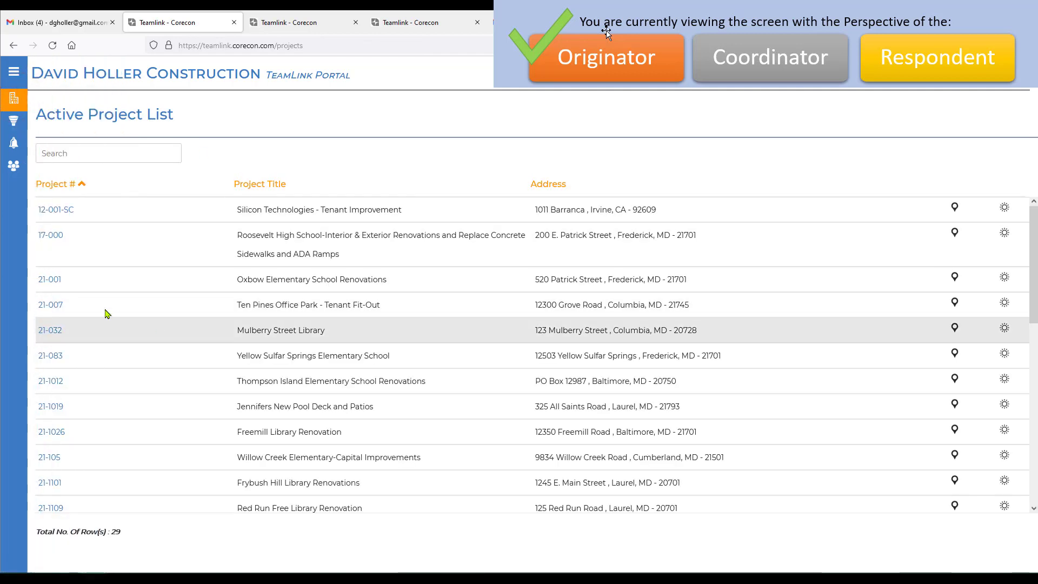
{"action": "left_click", "coordinate": [60, 283]}
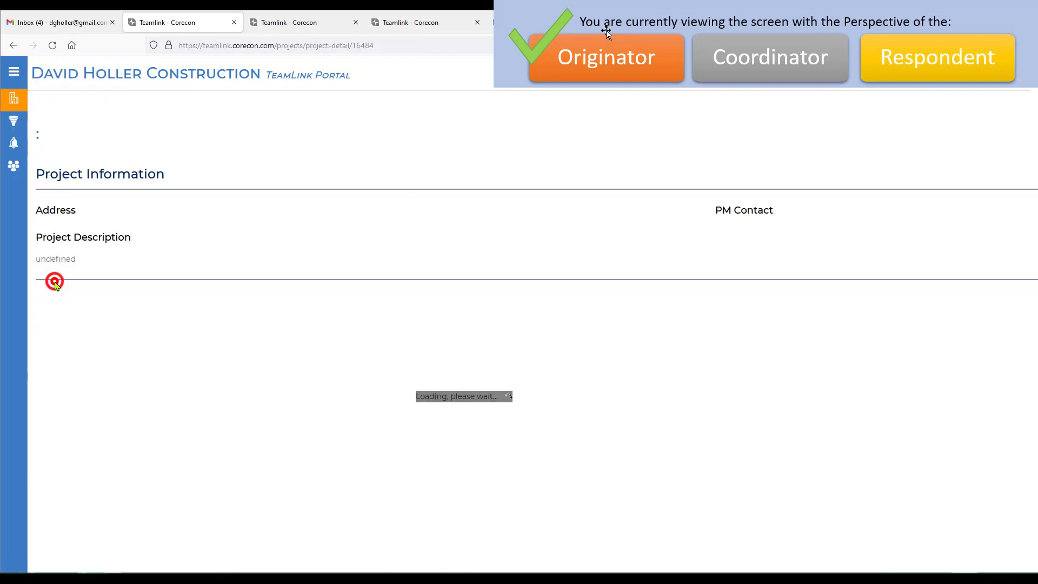
{"action": "scroll", "coordinate": [579, 399], "scroll_direction": "down", "scroll_amount": 3}
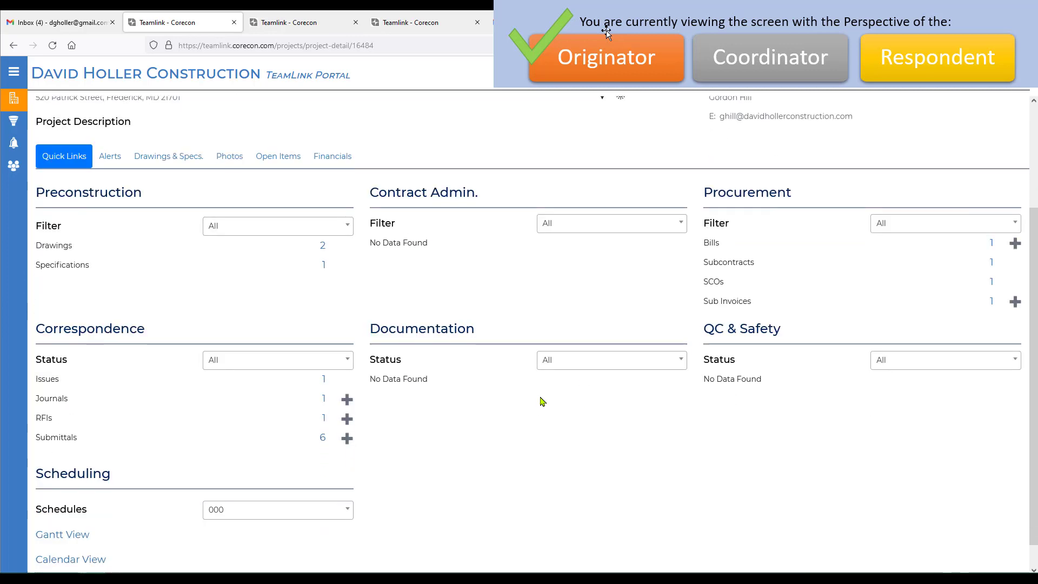
{"action": "left_click", "coordinate": [322, 438]}
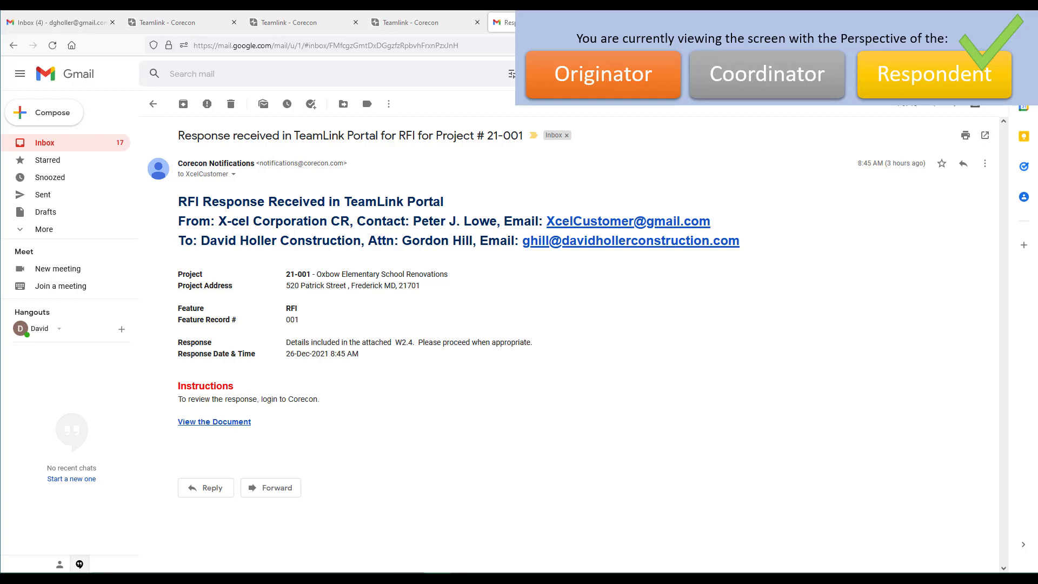
- As the respondent, follow the RFI email's document link to the portal and open submittal 08110-200 Steel Doors in project 21-001
{"action": "left_click", "coordinate": [225, 426]}
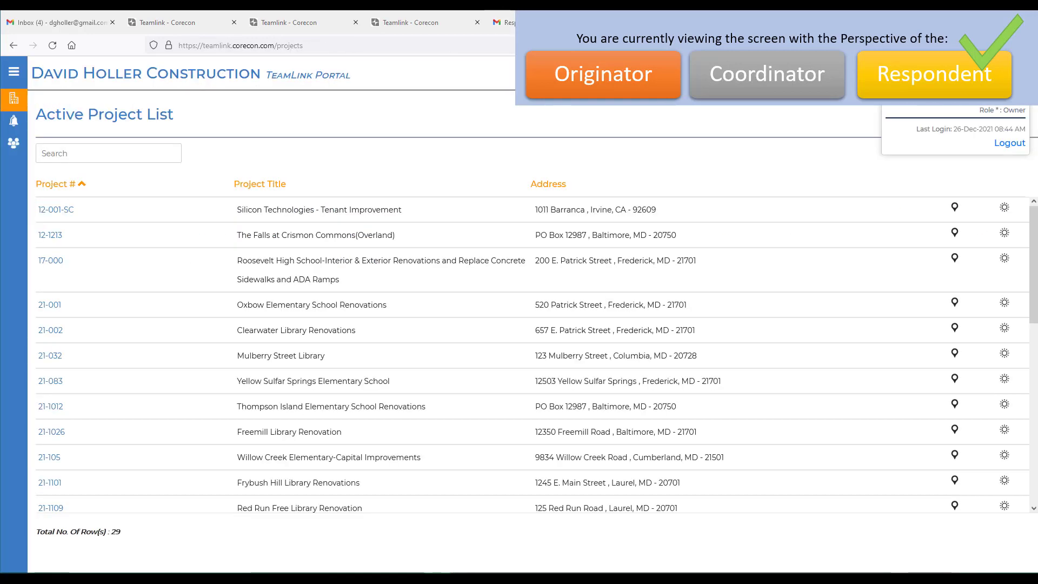
{"action": "left_click", "coordinate": [49, 305]}
{"action": "scroll", "coordinate": [70, 300], "scroll_direction": "down", "scroll_amount": 3}
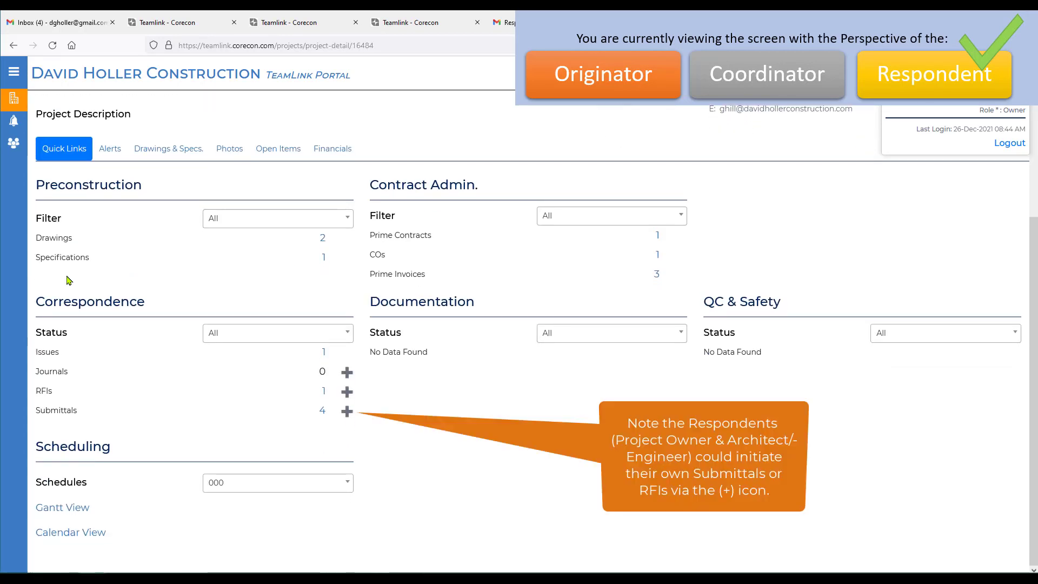
{"action": "left_click", "coordinate": [322, 413]}
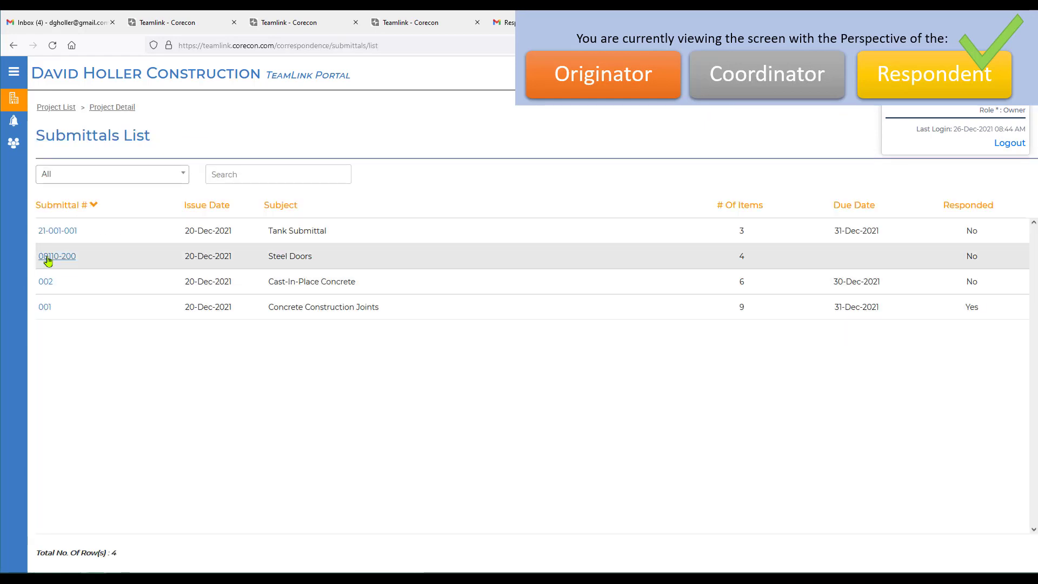
{"action": "left_click", "coordinate": [55, 257]}
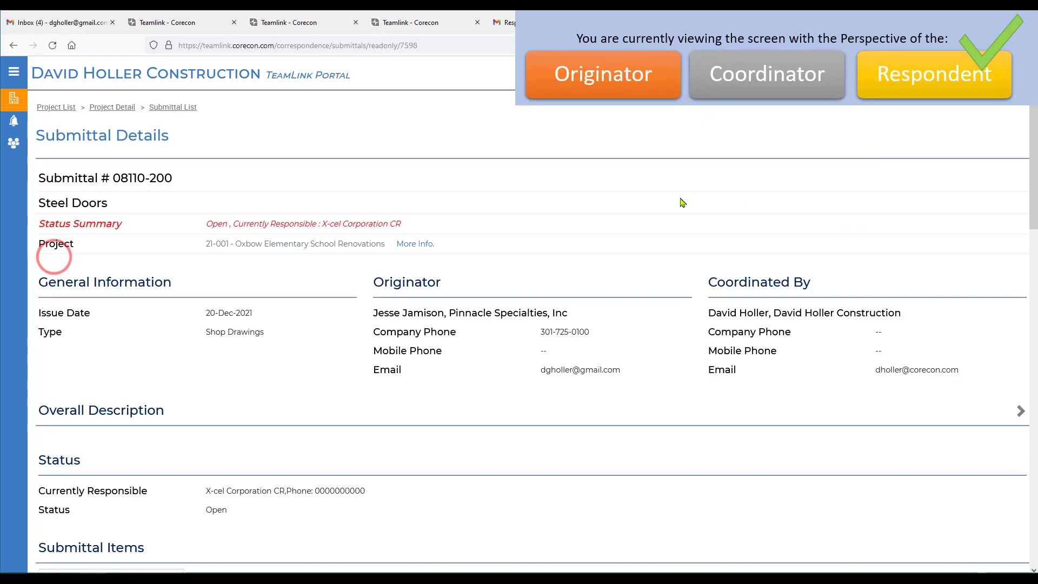
- Review the Steel Doors submittal's items, respondents, response area and related files
{"action": "scroll", "coordinate": [672, 218], "scroll_direction": "down", "scroll_amount": 5}
{"action": "scroll", "coordinate": [672, 219], "scroll_direction": "down", "scroll_amount": 3}
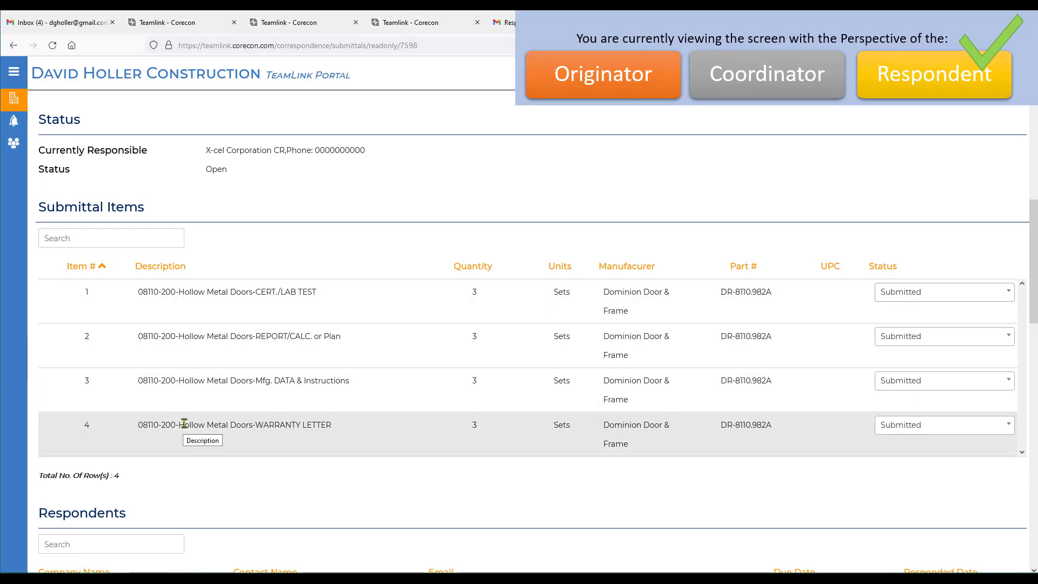
{"action": "scroll", "coordinate": [185, 424], "scroll_direction": "down", "scroll_amount": 10}
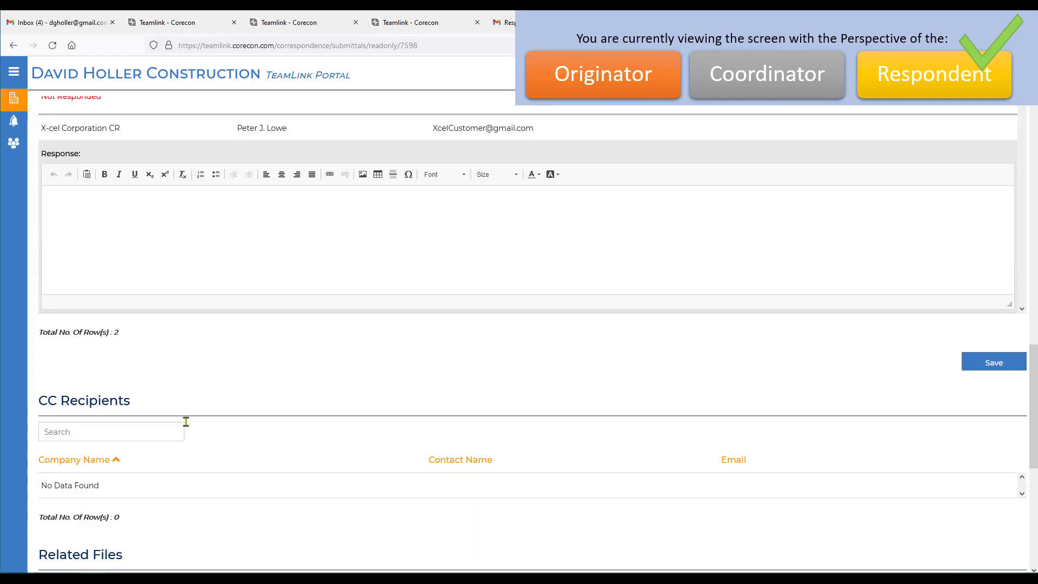
{"action": "scroll", "coordinate": [186, 426], "scroll_direction": "down", "scroll_amount": 5}
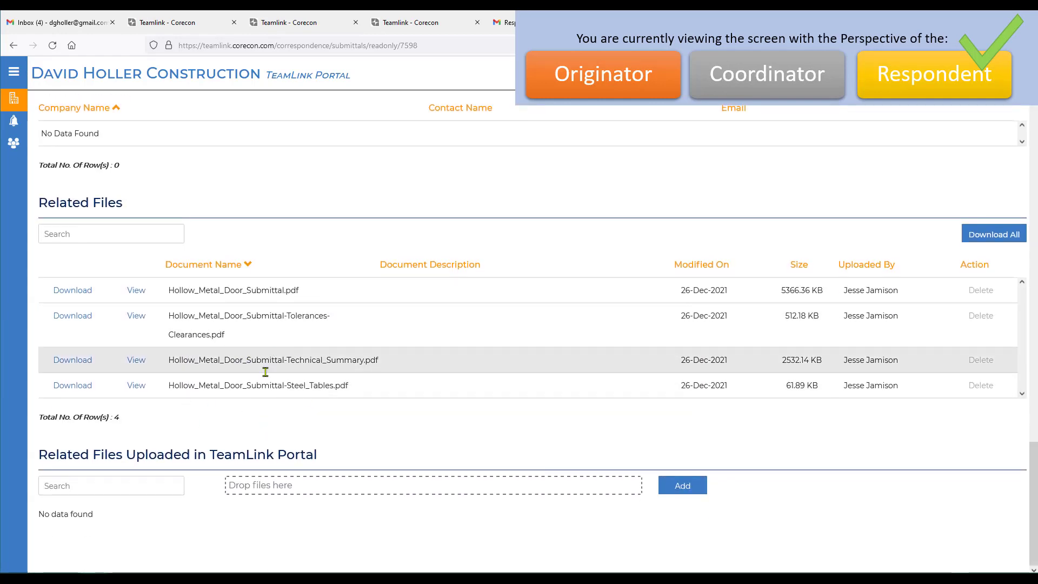
{"action": "scroll", "coordinate": [297, 386], "scroll_direction": "up", "scroll_amount": 1}
{"action": "scroll", "coordinate": [298, 385], "scroll_direction": "up", "scroll_amount": 9}
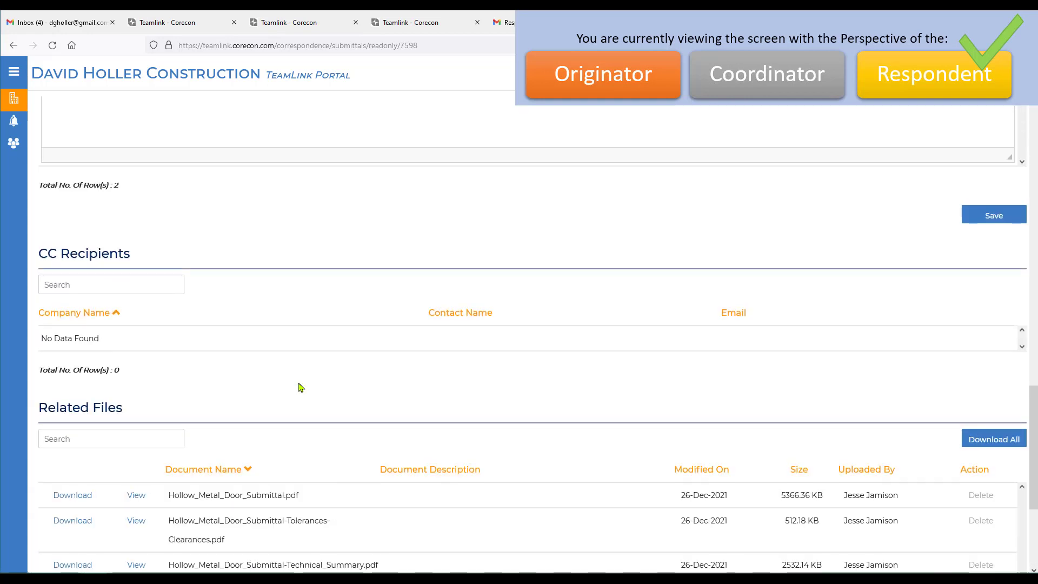
{"action": "scroll", "coordinate": [299, 383], "scroll_direction": "up", "scroll_amount": 6}
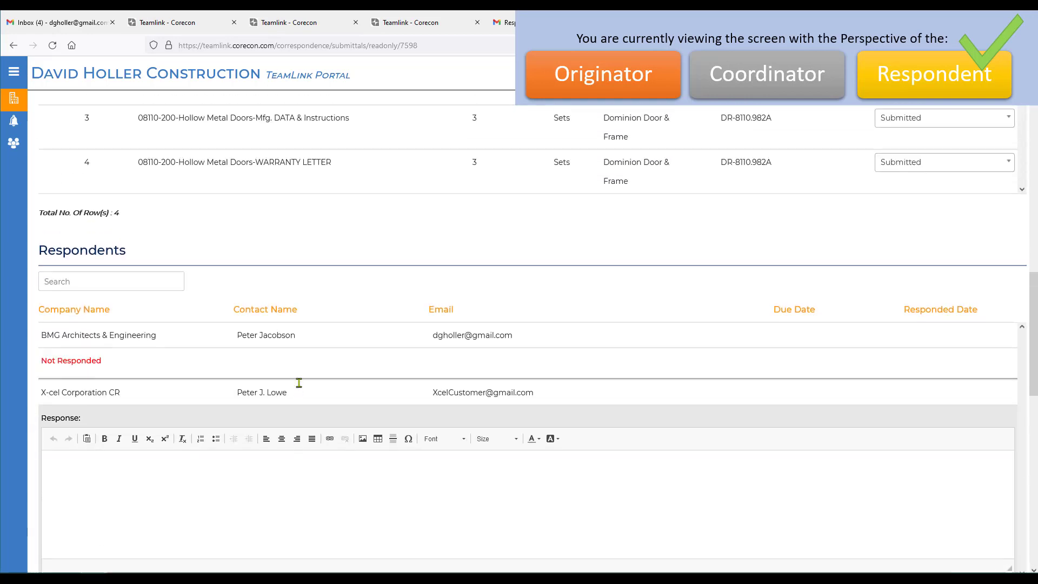
- Set the status of submittal items 1, 2 and 3 to Approved and item 4, the warranty letter, to Revise and Resubmit
{"action": "left_click", "coordinate": [907, 235]}
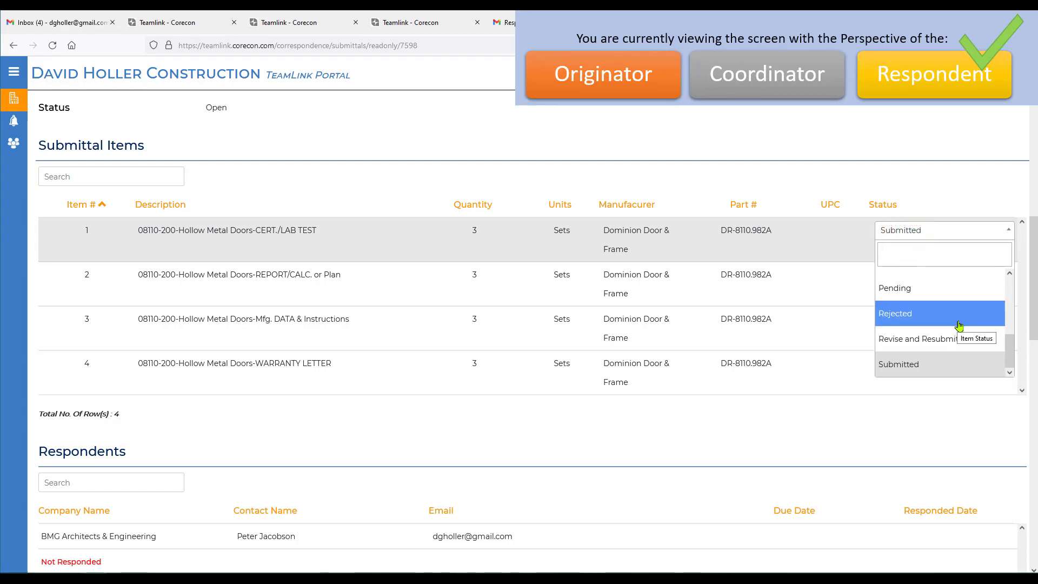
{"action": "scroll", "coordinate": [959, 325], "scroll_direction": "up", "scroll_amount": 3}
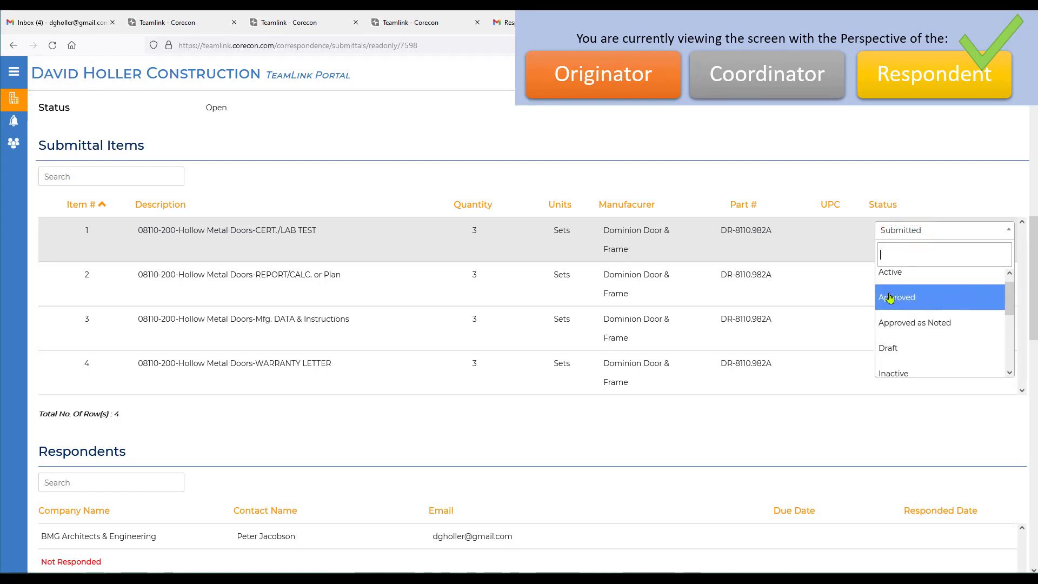
{"action": "left_click", "coordinate": [889, 298]}
{"action": "left_click", "coordinate": [902, 277]}
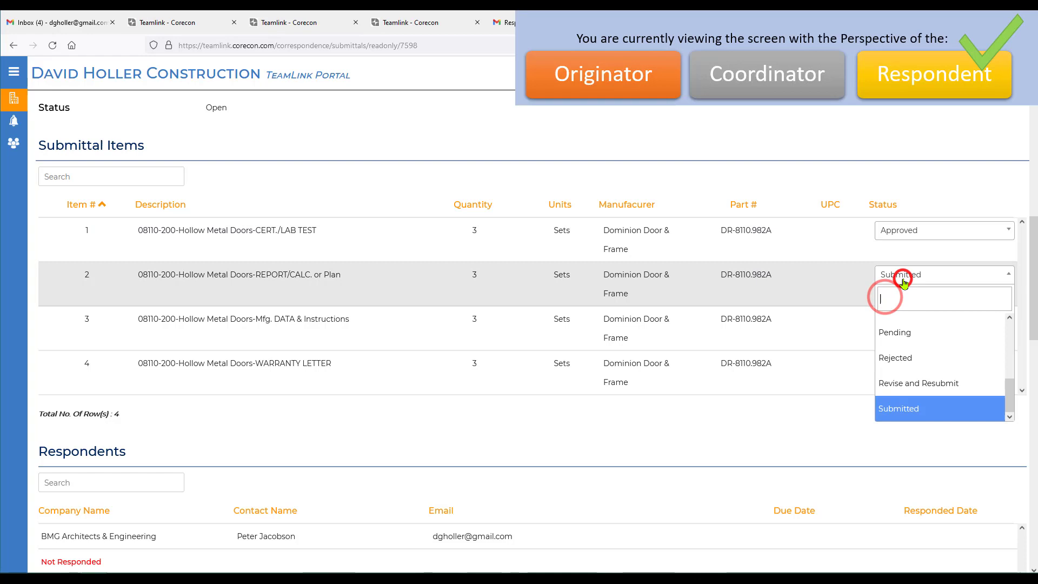
{"action": "scroll", "coordinate": [936, 332], "scroll_direction": "up", "scroll_amount": 3}
{"action": "left_click", "coordinate": [894, 352]}
{"action": "left_click", "coordinate": [896, 317]}
{"action": "scroll", "coordinate": [904, 398], "scroll_direction": "up", "scroll_amount": 3}
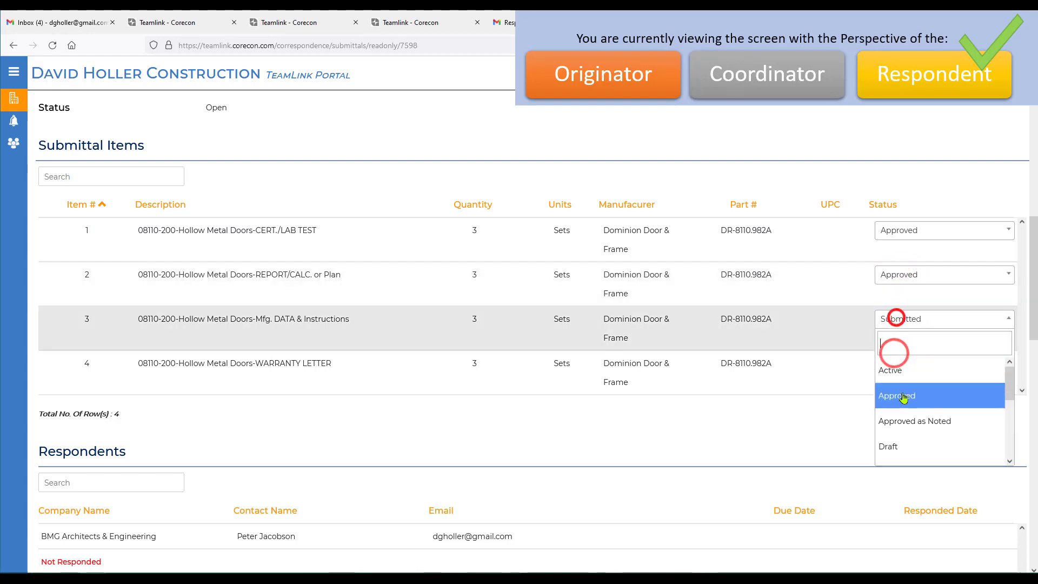
{"action": "left_click", "coordinate": [903, 398]}
{"action": "left_click", "coordinate": [909, 363]}
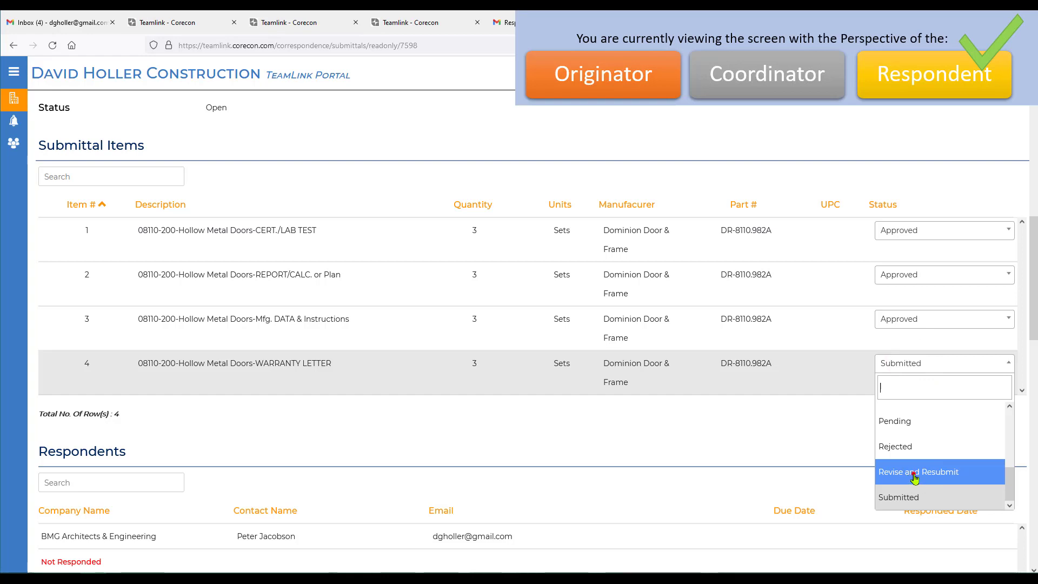
{"action": "left_click", "coordinate": [913, 473]}
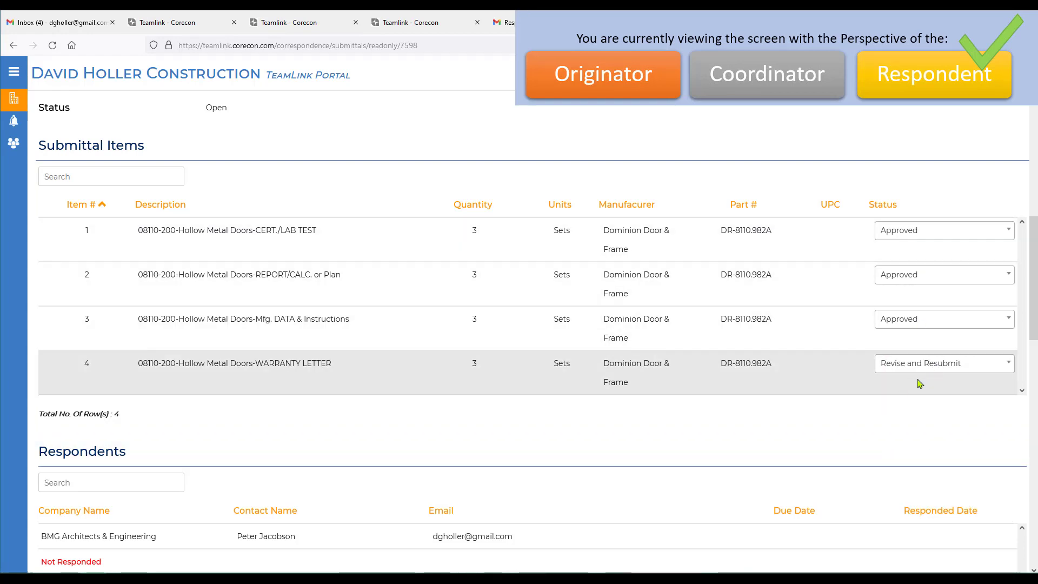
{"action": "scroll", "coordinate": [598, 457], "scroll_direction": "down", "scroll_amount": 5}
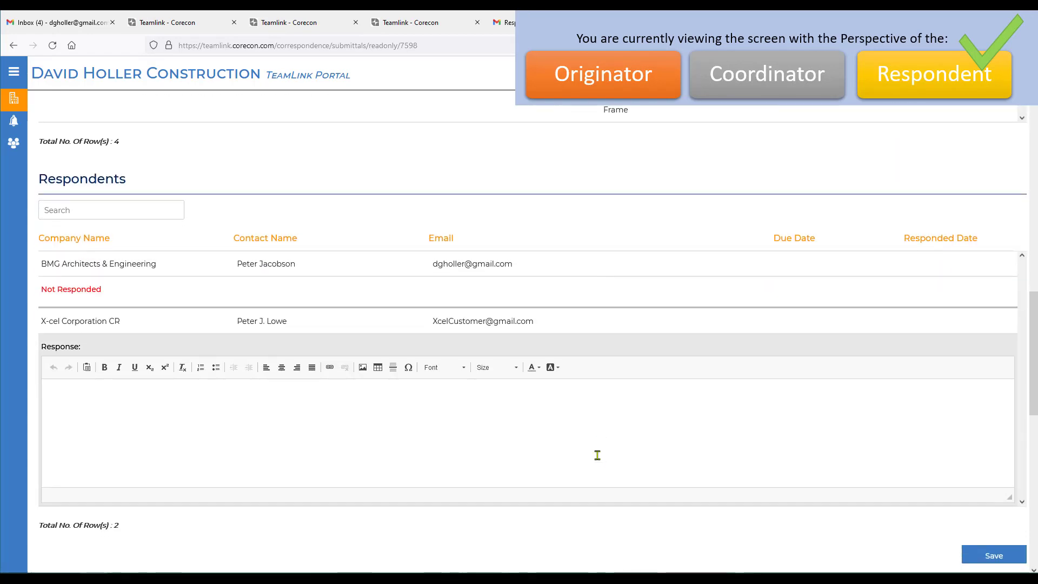
- Write and save a response requesting resubmission of the Warranty Letter, with the two-year manufacturers Warranty starting on acceptance by the project owner, not at installation
{"action": "left_click", "coordinate": [140, 398]}
{"action": "type", "text": "Please resub"}
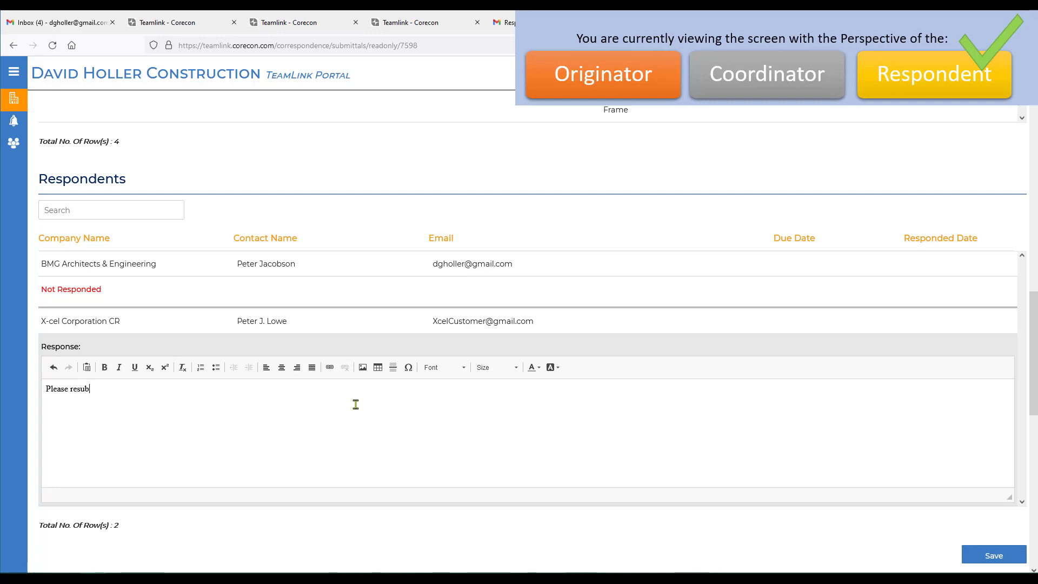
{"action": "type", "text": "mit the Warranty"}
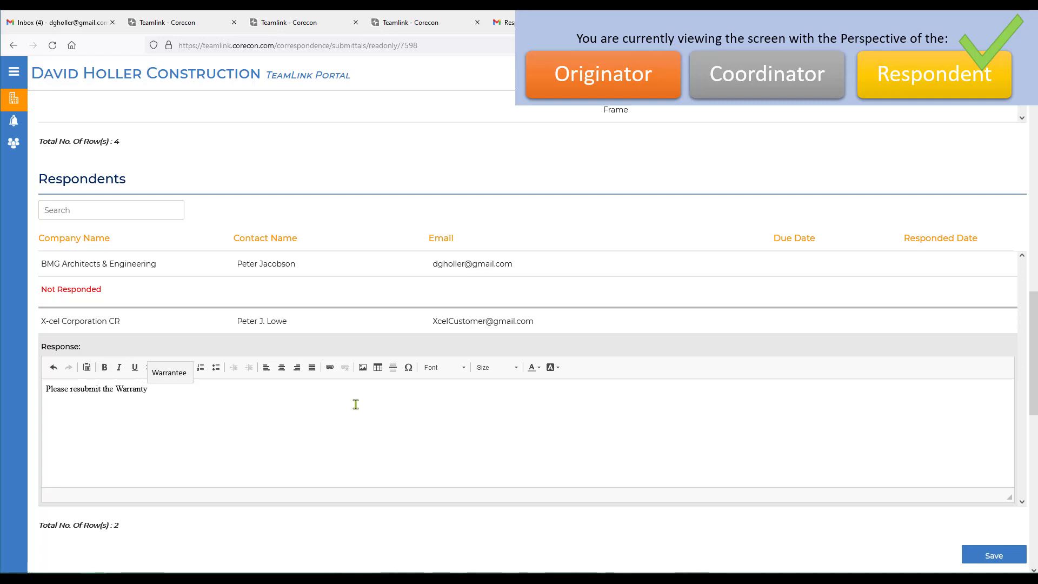
{"action": "type", "text": " Letter.  The two"}
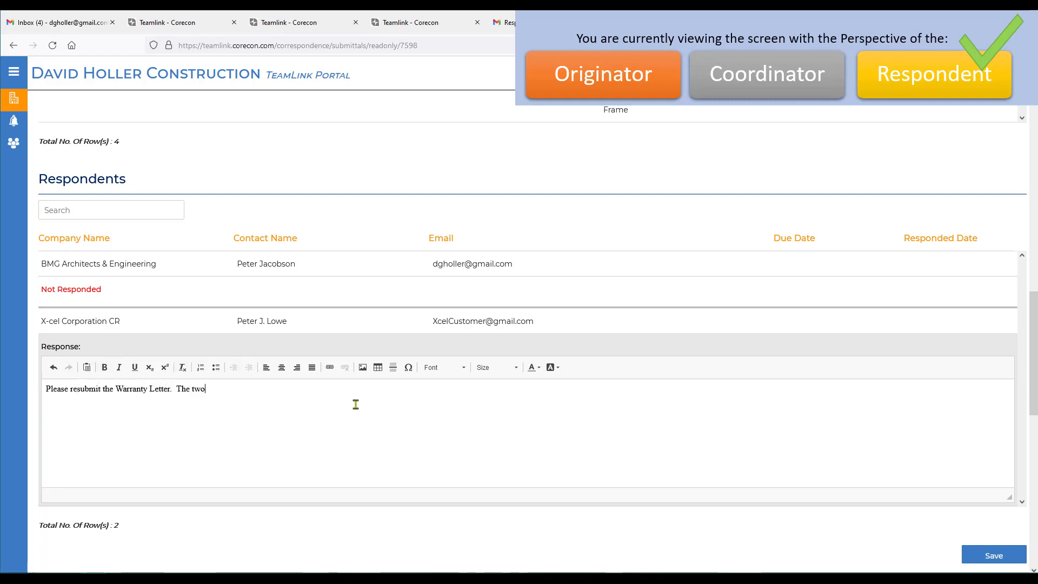
{"action": "type", "text": "-year manu"}
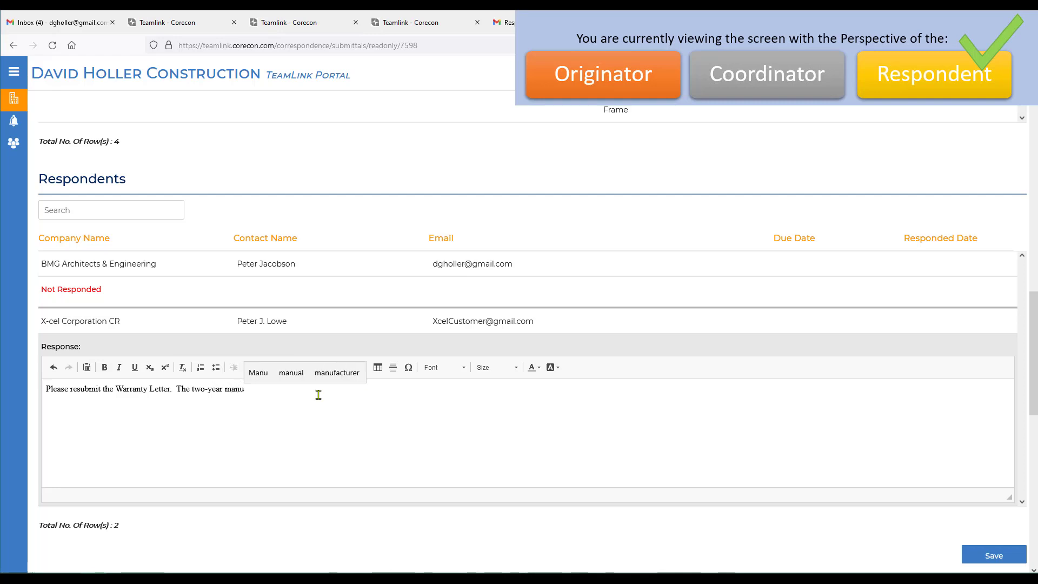
{"action": "type", "text": "facturers Warranty is sup"}
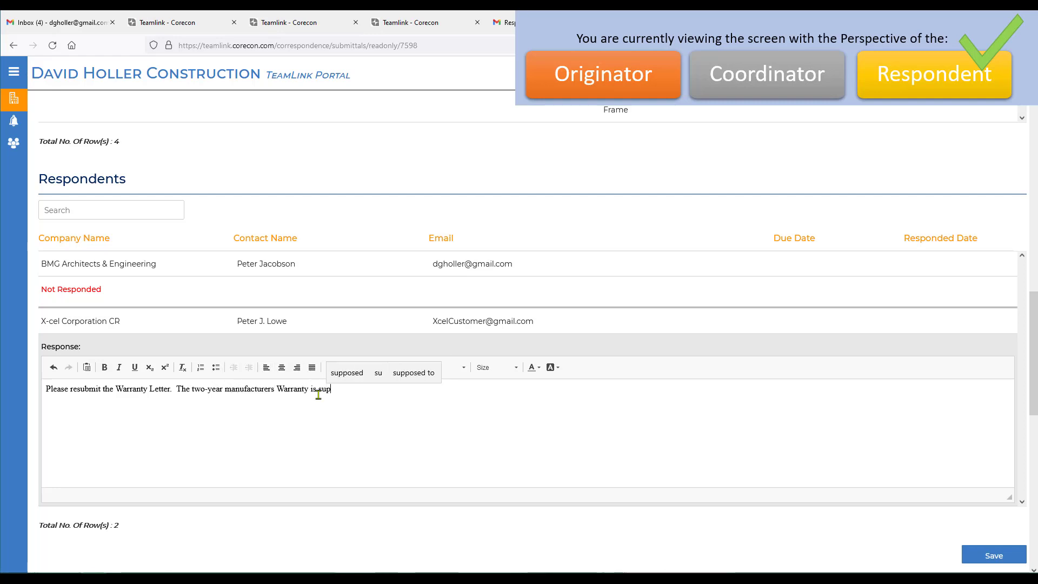
{"action": "type", "text": "posed to begin on accep"}
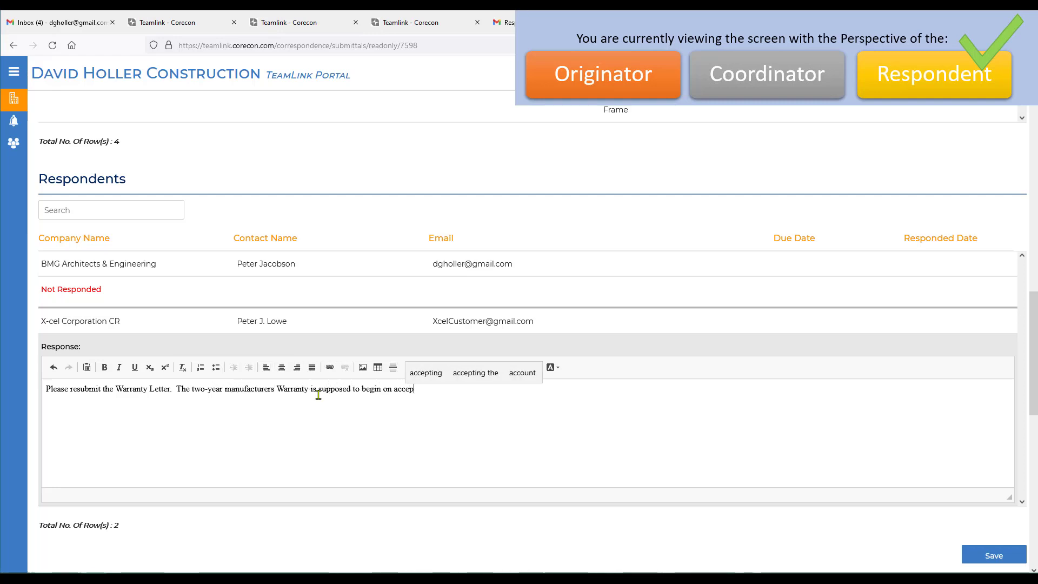
{"action": "type", "text": "tance by the project owner"}
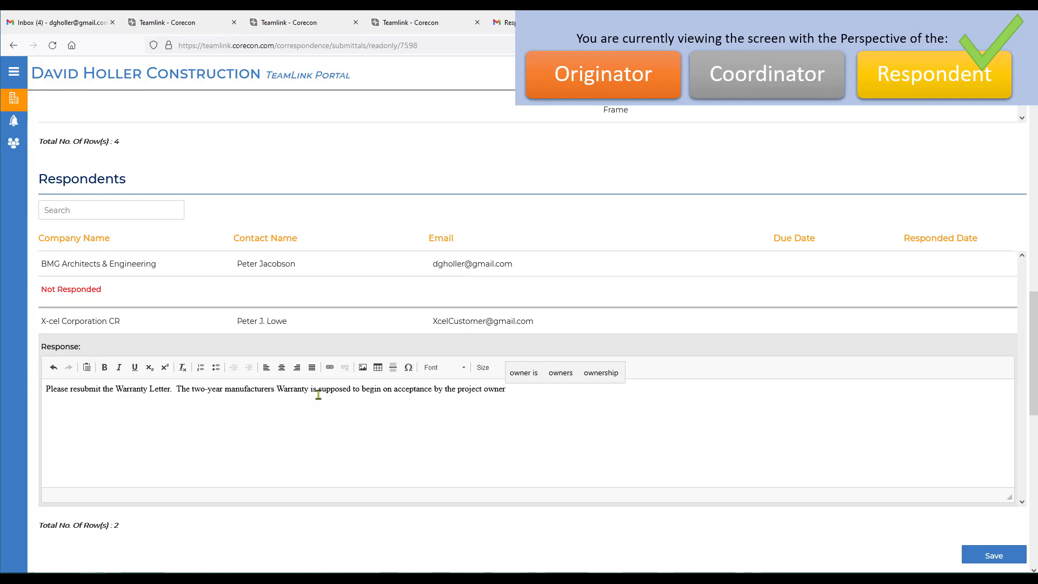
{"action": "type", "text": ", not from the date of installation"}
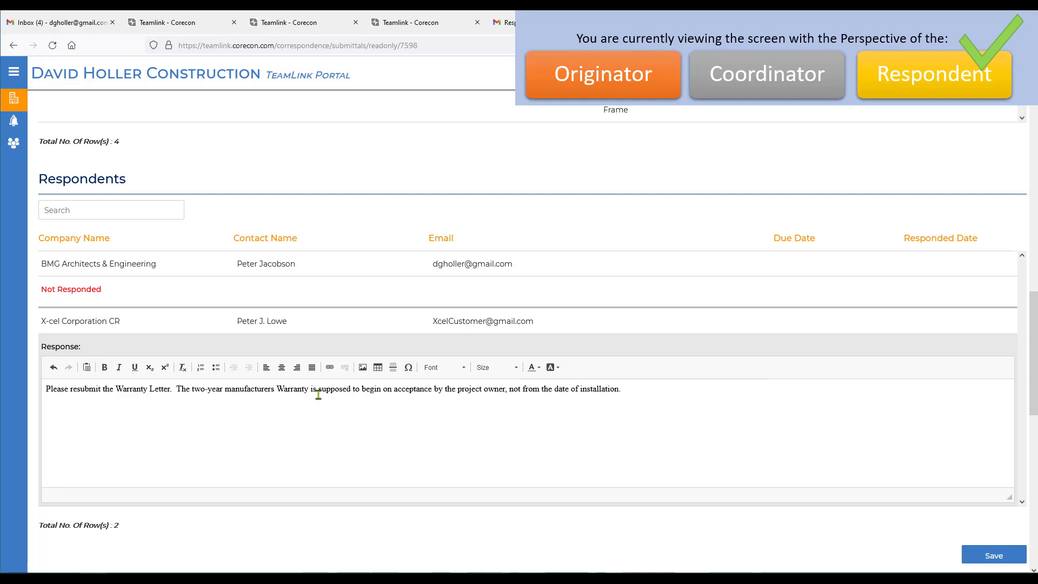
{"action": "type", "text": "."}
{"action": "scroll", "coordinate": [406, 538], "scroll_direction": "down", "scroll_amount": 2}
{"action": "left_click", "coordinate": [994, 487]}
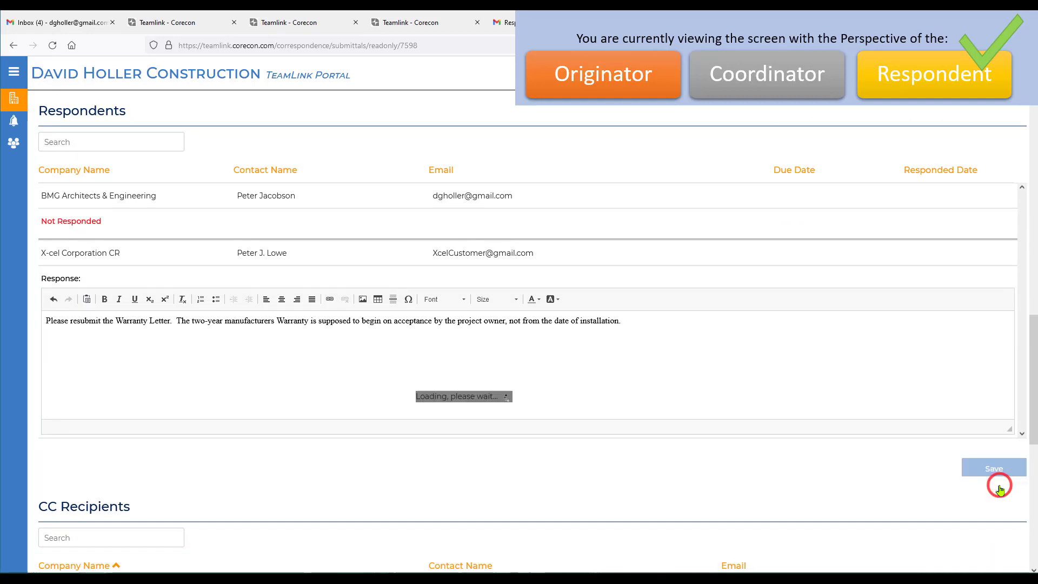
- Return to the submittals list, then switch to the coordinator's Corecon window and check the item statuses of submittal 08110-200
{"action": "scroll", "coordinate": [351, 251], "scroll_direction": "up", "scroll_amount": 5}
{"action": "left_click", "coordinate": [165, 107]}
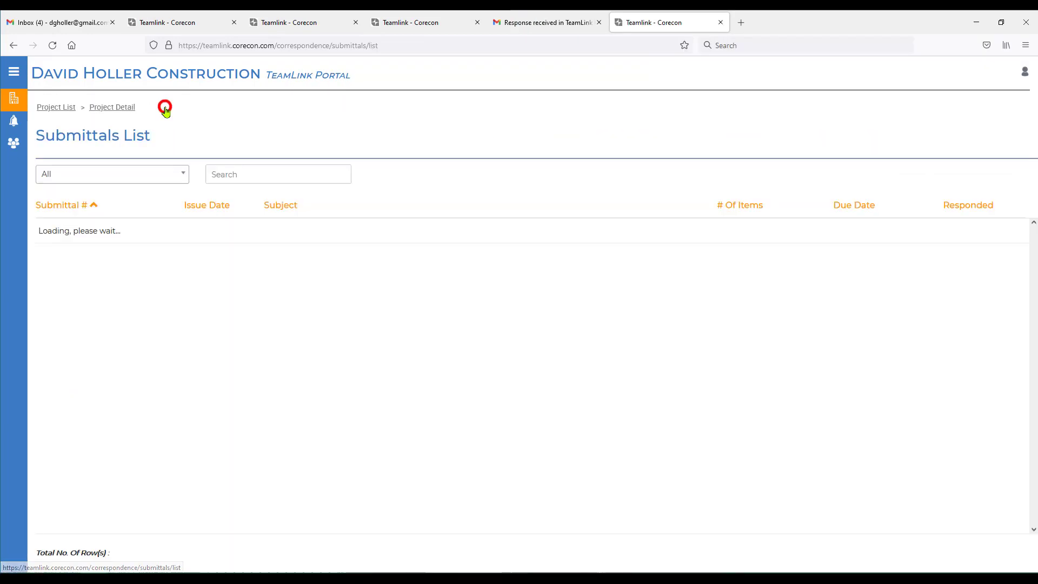
{"action": "key", "text": "alt+Tab"}
{"action": "left_click_drag", "start_coordinate": [547, 165], "coordinate": [594, 28]}
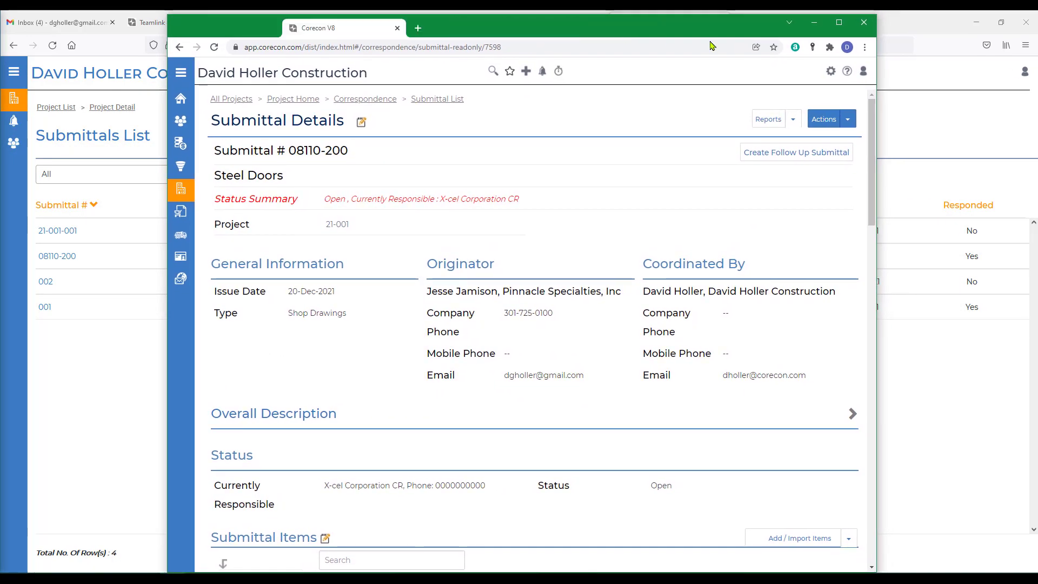
{"action": "left_click", "coordinate": [839, 21]}
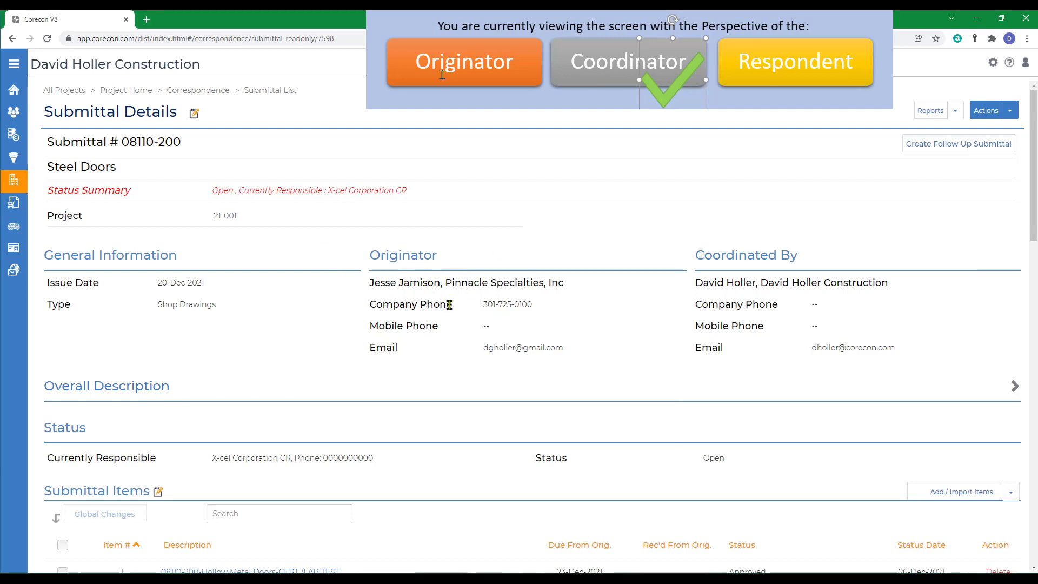
{"action": "scroll", "coordinate": [450, 305], "scroll_direction": "down", "scroll_amount": 5}
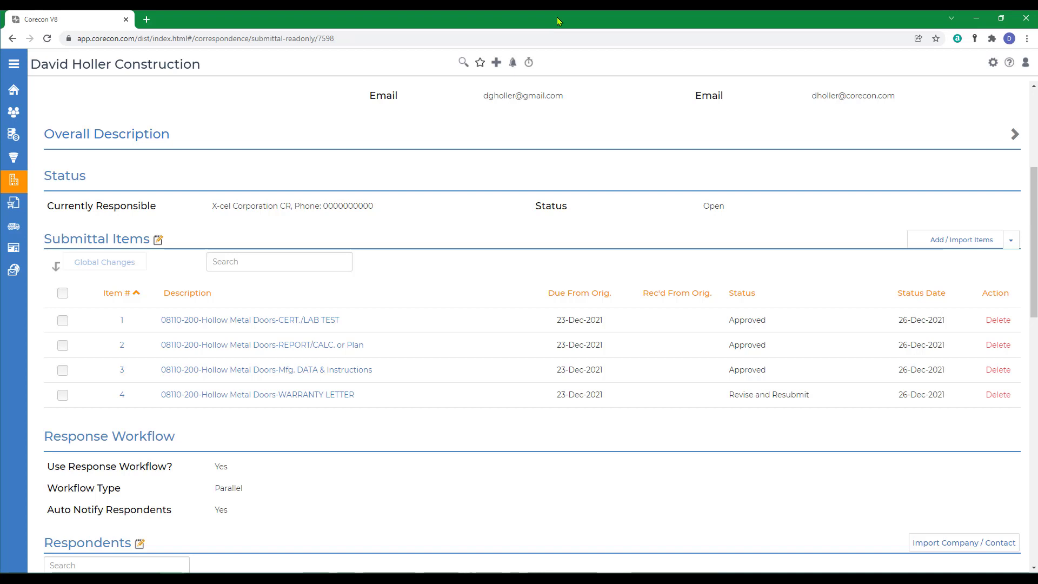
{"action": "left_click_drag", "start_coordinate": [557, 18], "coordinate": [0, 154]}
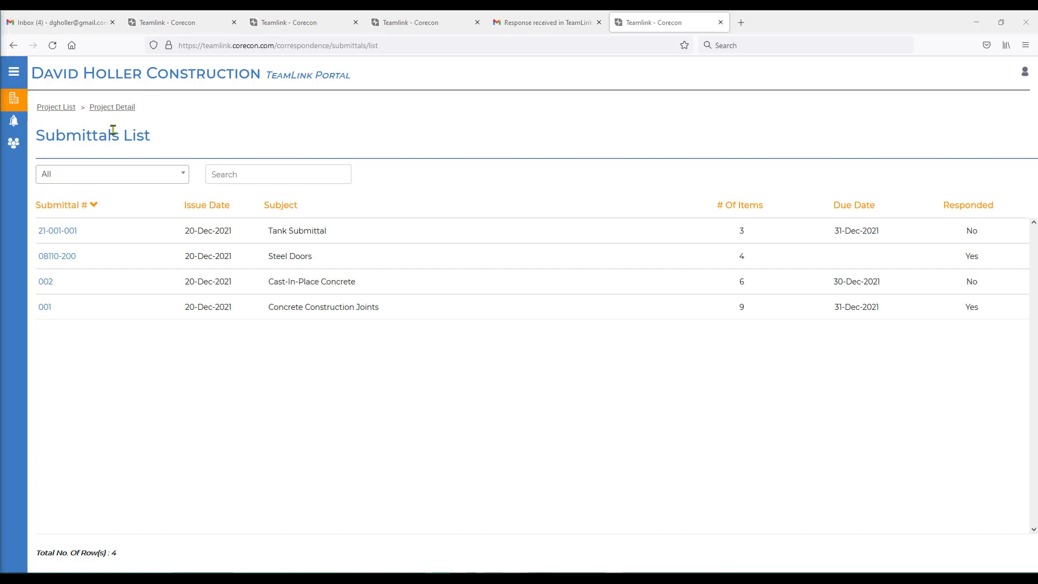
- As the originator, open the file-upload notification email for submittal 08110-200 and follow its document link to the portal
{"action": "left_click", "coordinate": [70, 22]}
{"action": "left_click", "coordinate": [533, 128]}
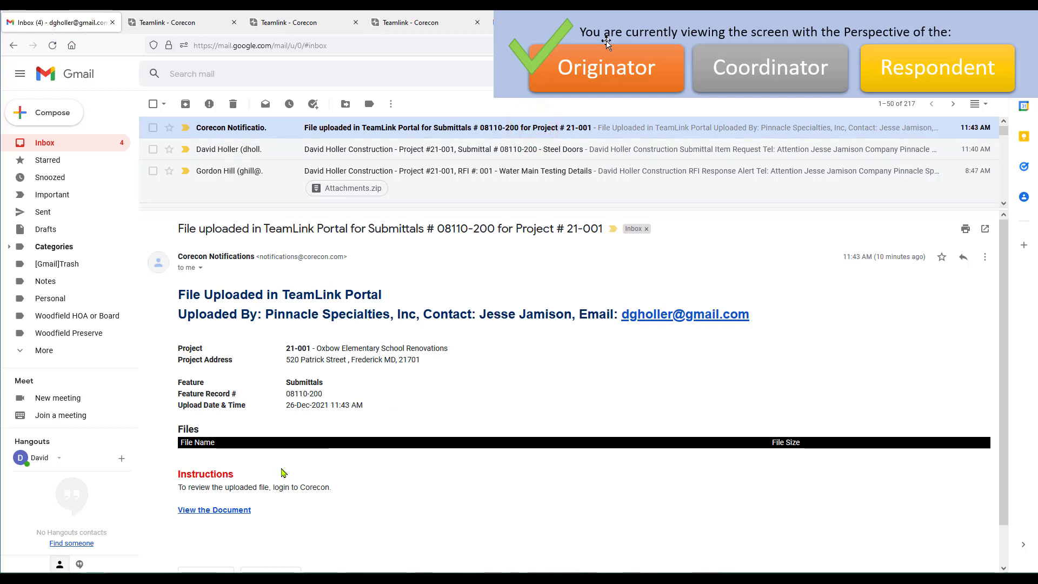
{"action": "scroll", "coordinate": [219, 510], "scroll_direction": "down", "scroll_amount": 1}
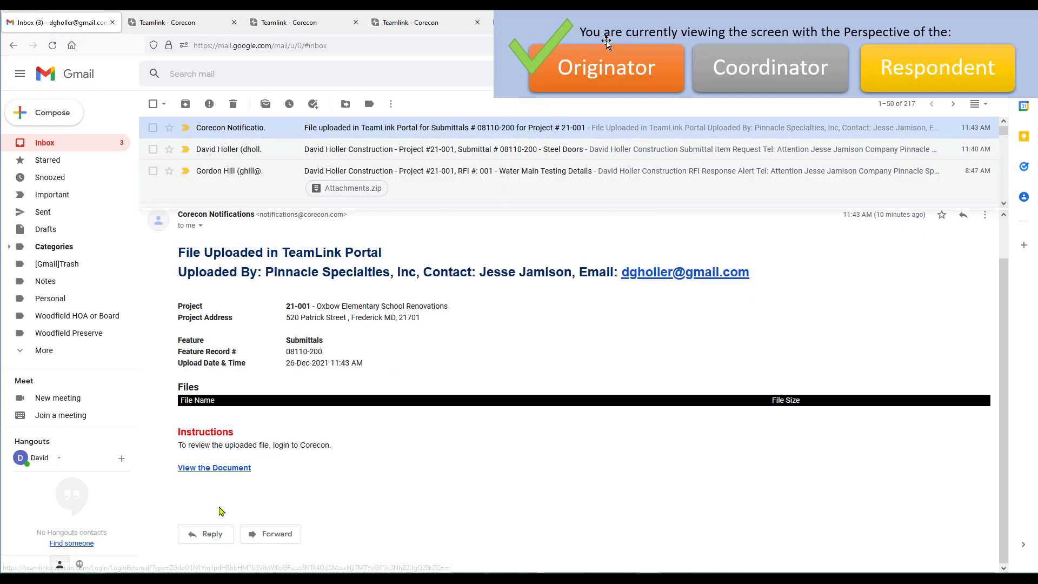
{"action": "left_click", "coordinate": [218, 469]}
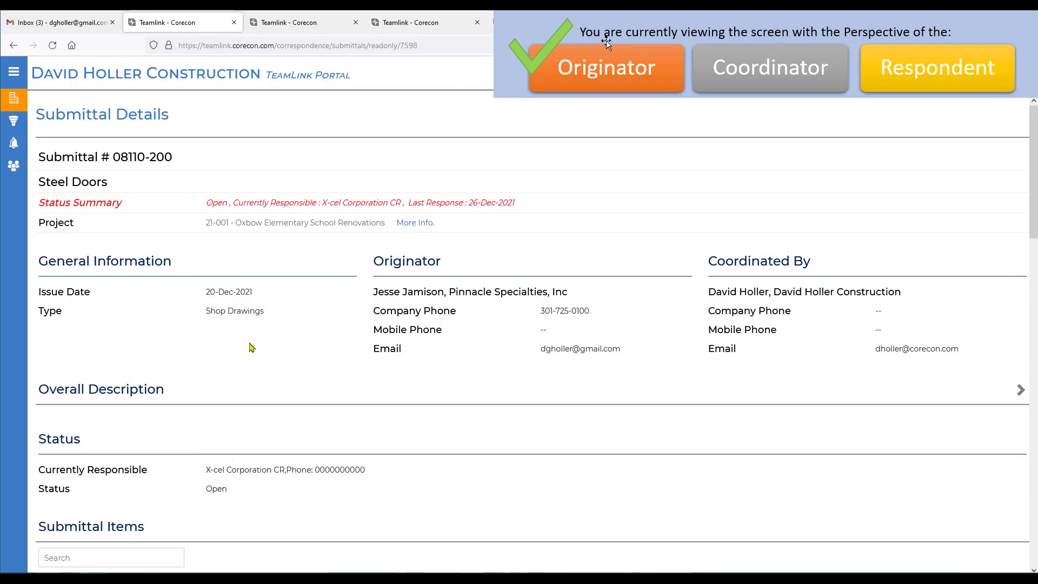
- Review the item statuses and response, and upload HM_Doors_Frames-Manuf.Warranty-Revised_Start_Date.pdf to the submittal's related files
{"action": "mouse_move", "coordinate": [16, 123]}
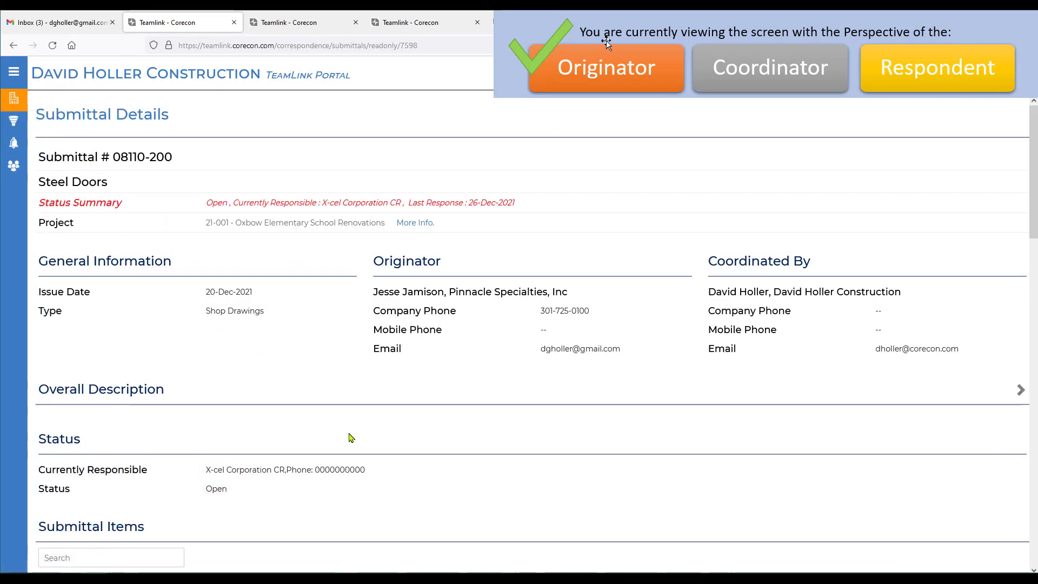
{"action": "scroll", "coordinate": [357, 434], "scroll_direction": "down", "scroll_amount": 5}
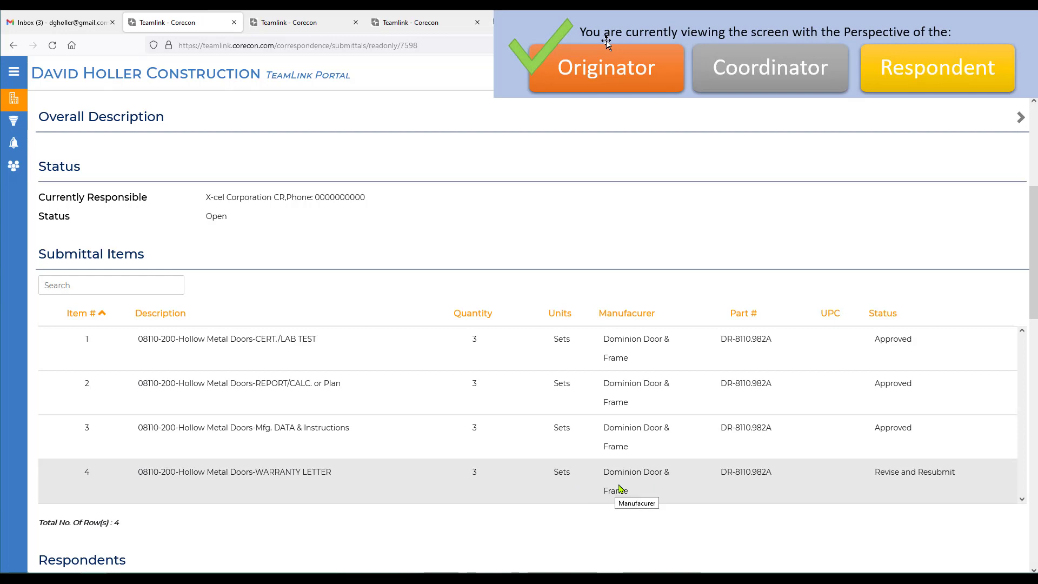
{"action": "scroll", "coordinate": [596, 495], "scroll_direction": "down", "scroll_amount": 4}
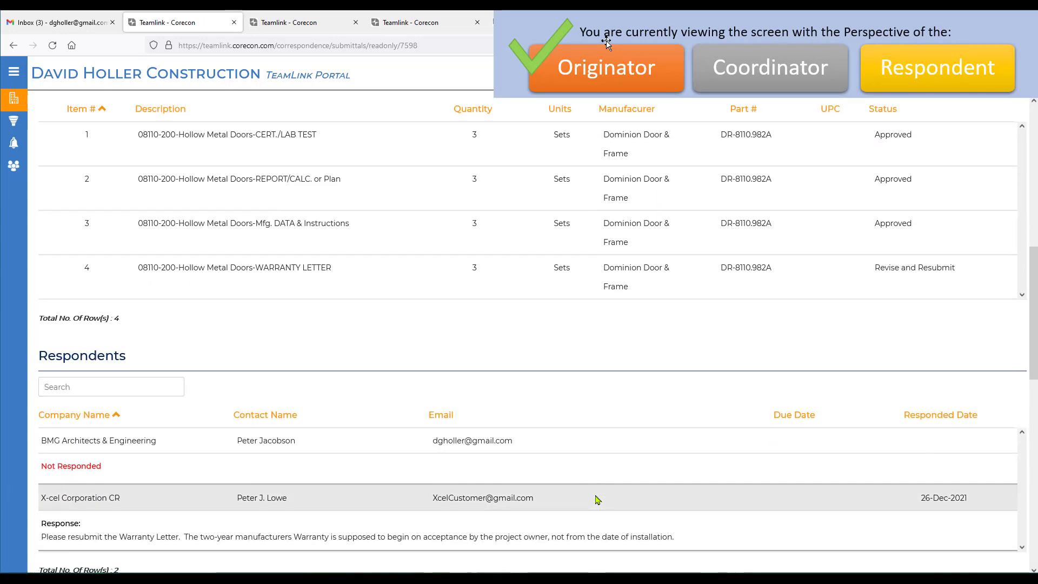
{"action": "scroll", "coordinate": [597, 499], "scroll_direction": "down", "scroll_amount": 3}
{"action": "scroll", "coordinate": [318, 424], "scroll_direction": "down", "scroll_amount": 10}
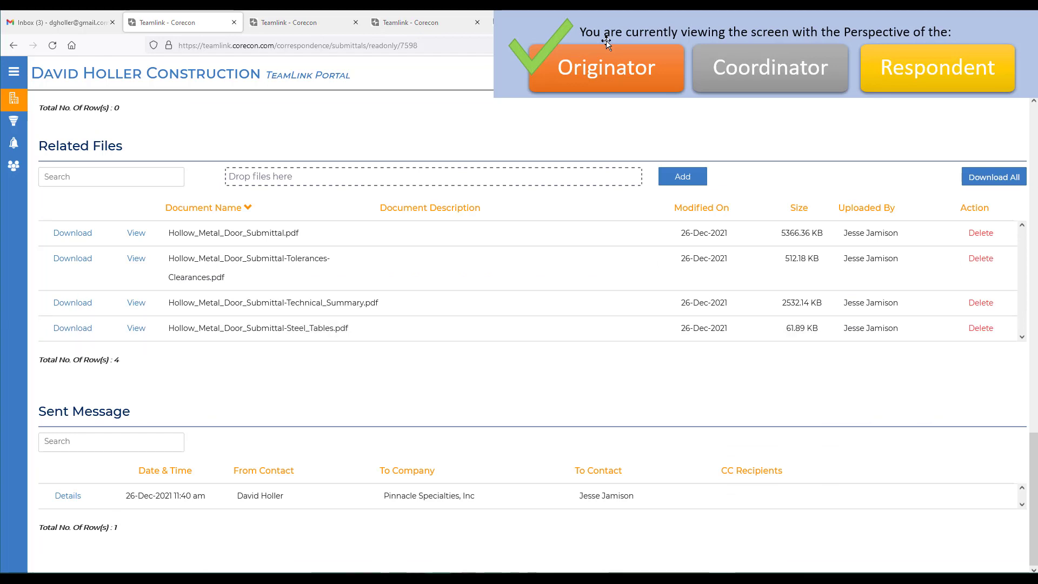
{"action": "left_click_drag", "start_coordinate": [167, 433], "coordinate": [330, 178]}
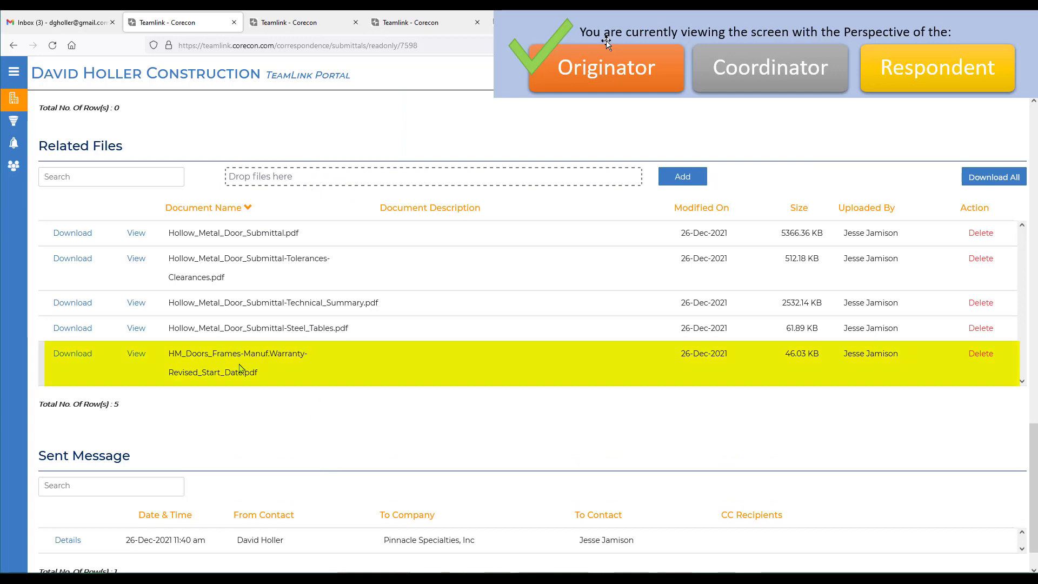
{"action": "scroll", "coordinate": [324, 393], "scroll_direction": "up", "scroll_amount": 15}
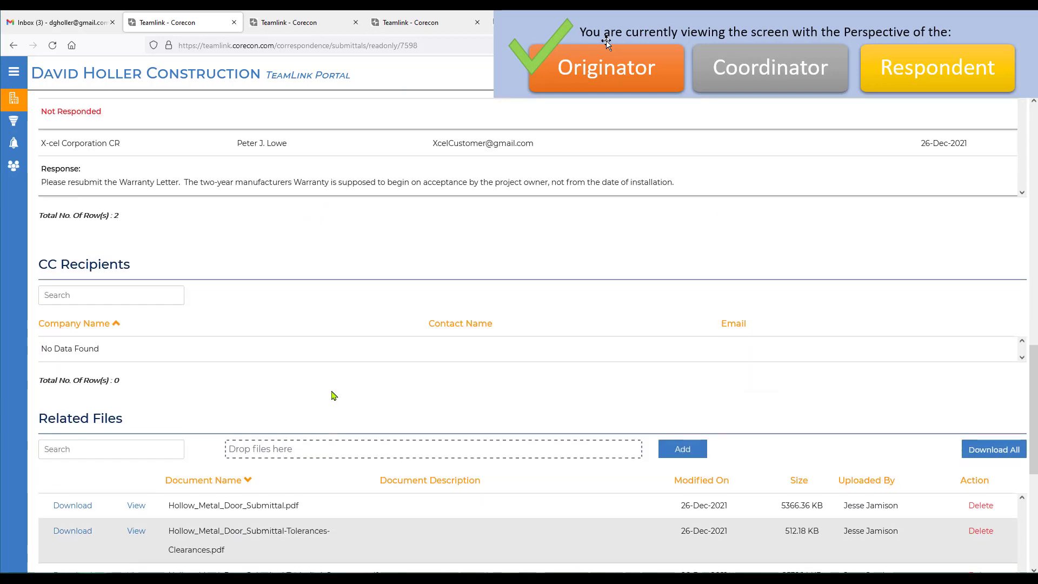
{"action": "scroll", "coordinate": [346, 394], "scroll_direction": "down", "scroll_amount": 5}
{"action": "scroll", "coordinate": [351, 395], "scroll_direction": "down", "scroll_amount": 10}
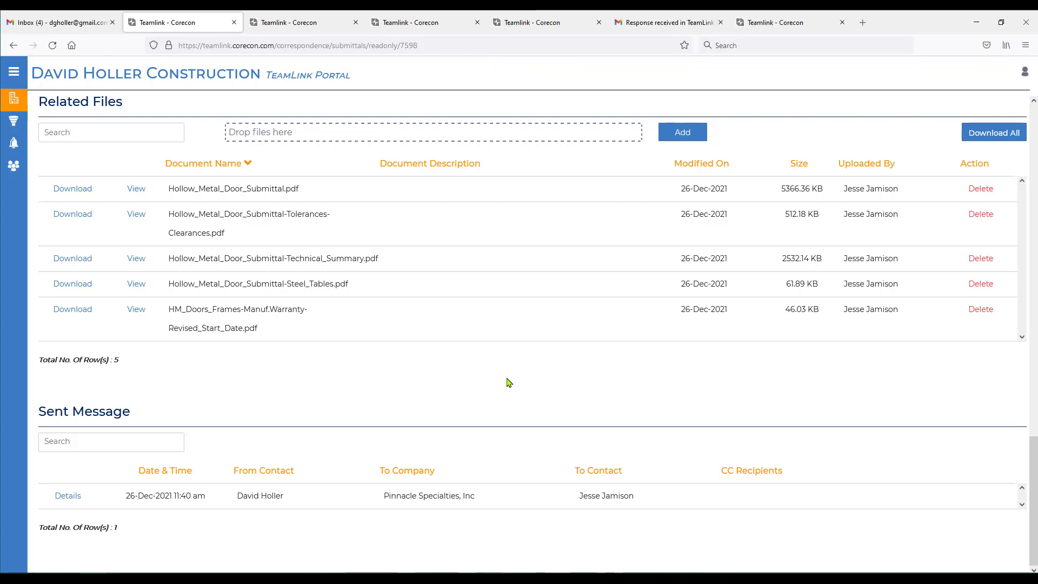
{"action": "scroll", "coordinate": [506, 377], "scroll_direction": "up", "scroll_amount": 15}
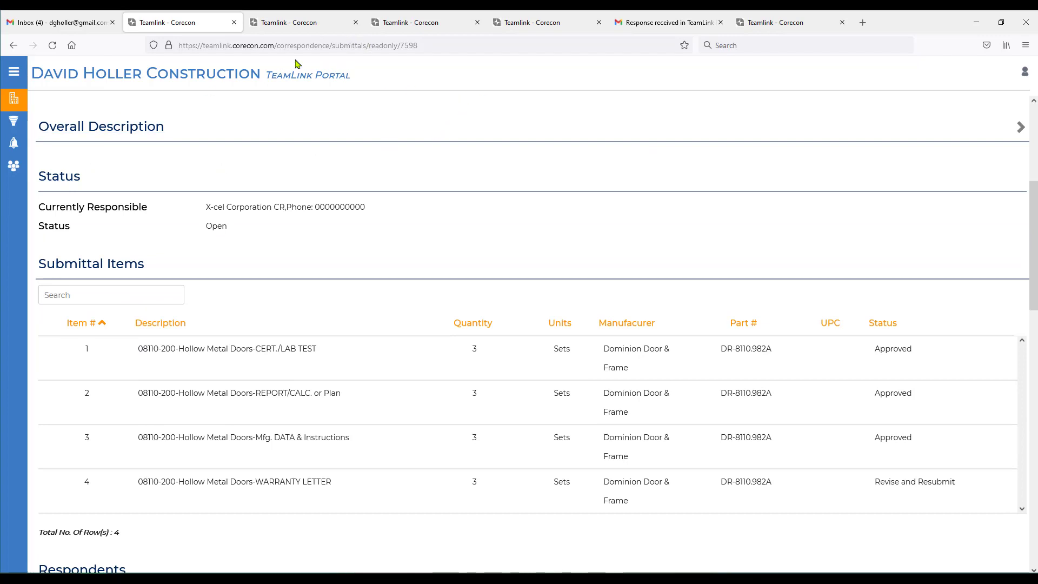
- As the respondent, reopen submittal 08110-200 through the status update email's document link and check its related files for the revised warranty
{"action": "left_click", "coordinate": [656, 22]}
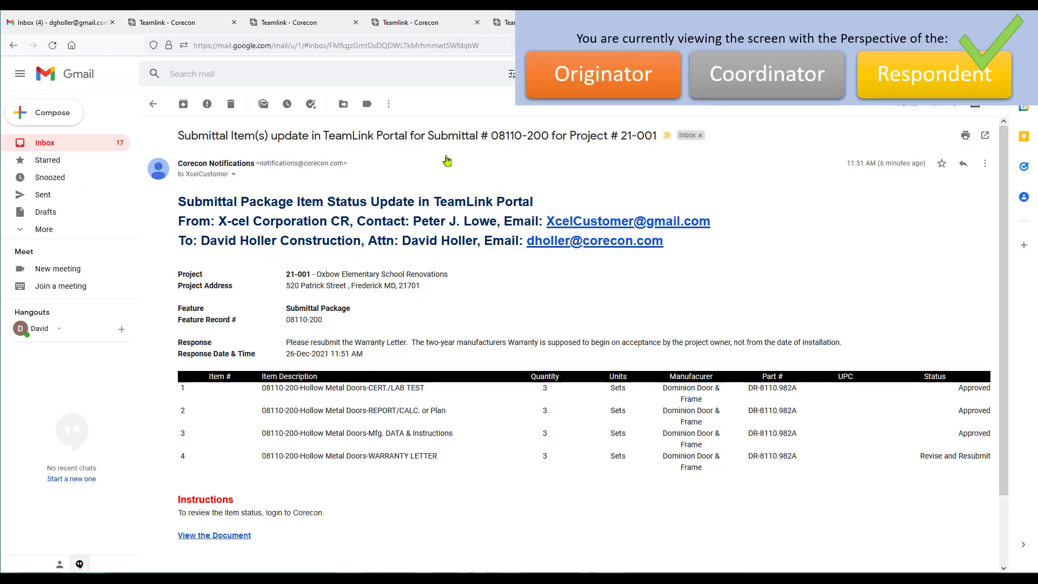
{"action": "left_click", "coordinate": [204, 536]}
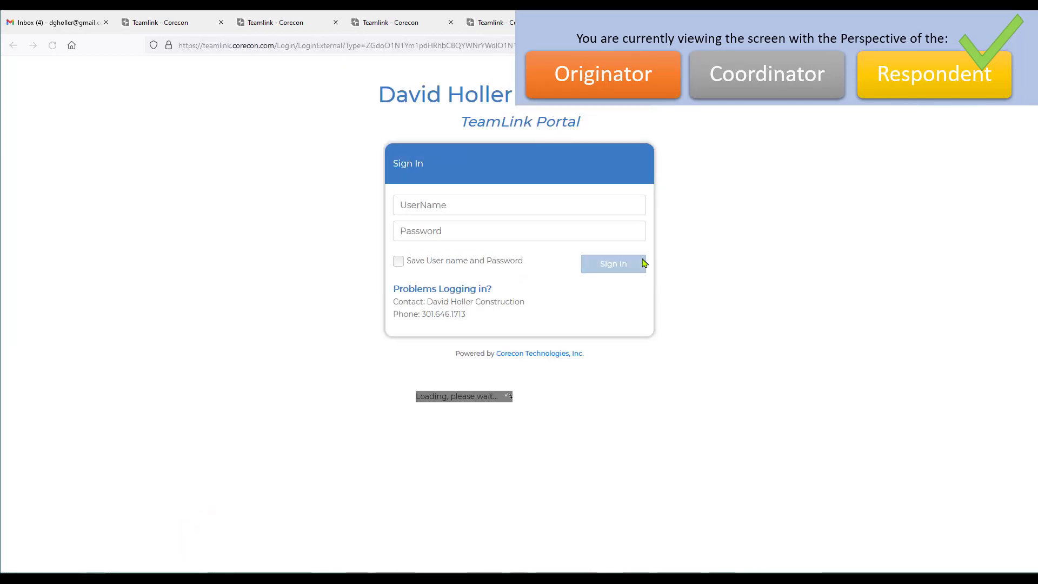
{"action": "scroll", "coordinate": [539, 371], "scroll_direction": "down", "scroll_amount": 10}
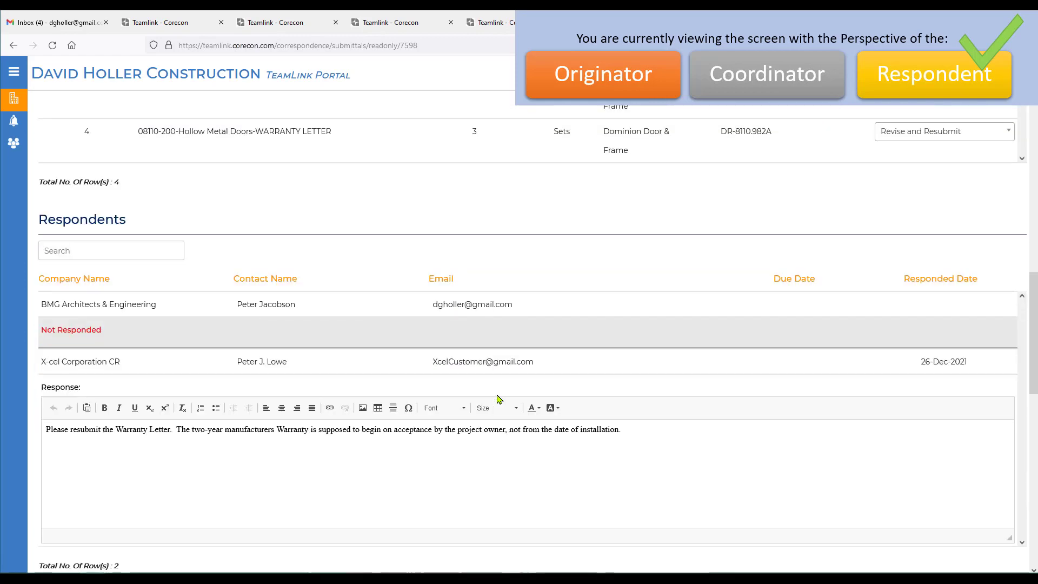
{"action": "scroll", "coordinate": [498, 398], "scroll_direction": "down", "scroll_amount": 10}
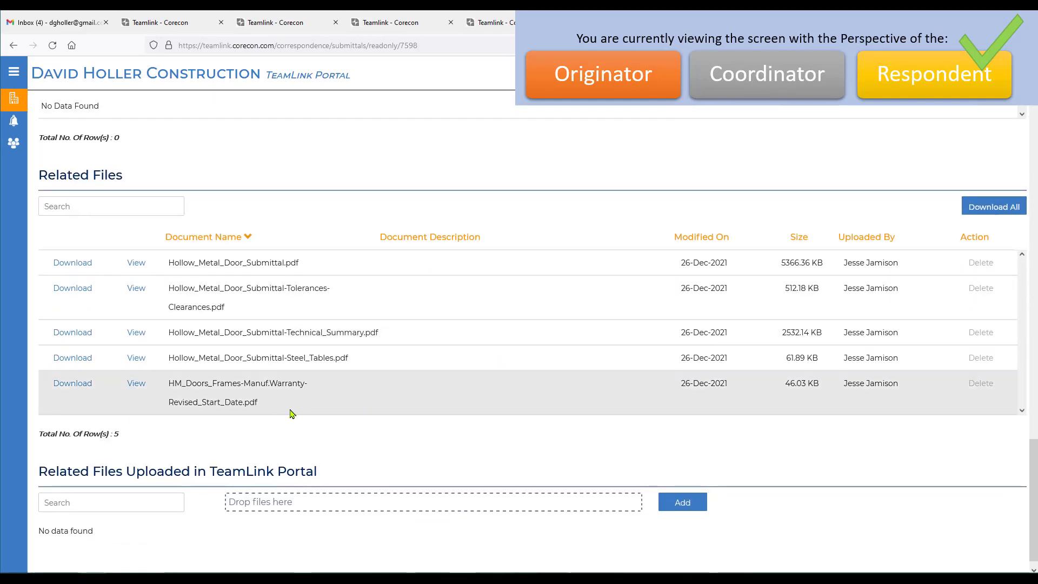
{"action": "scroll", "coordinate": [677, 389], "scroll_direction": "up", "scroll_amount": 10}
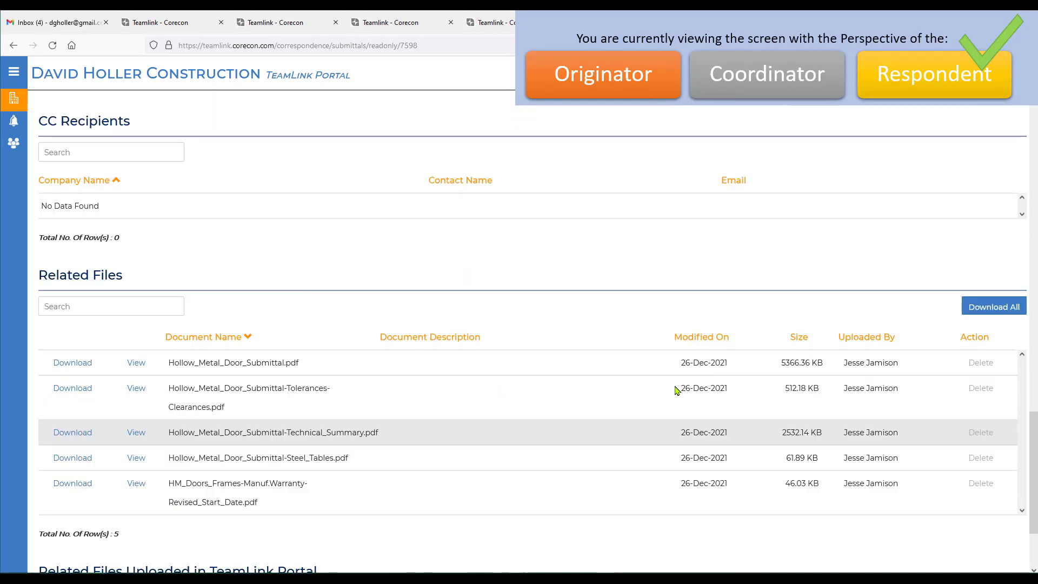
- Set the status of submittal item 4, the warranty letter, to Approved
{"action": "scroll", "coordinate": [991, 287], "scroll_direction": "up", "scroll_amount": 4}
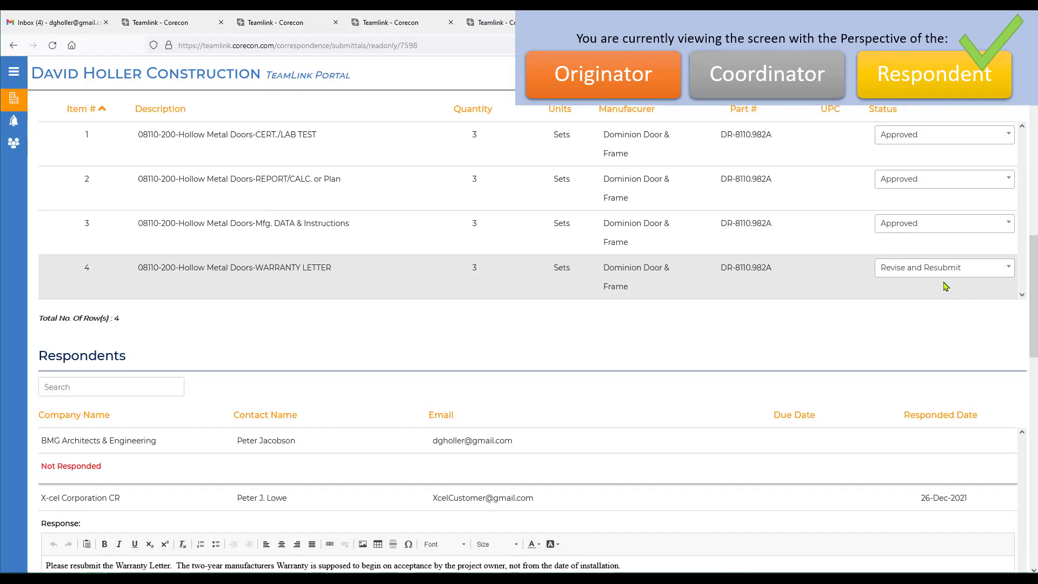
{"action": "left_click", "coordinate": [1008, 268]}
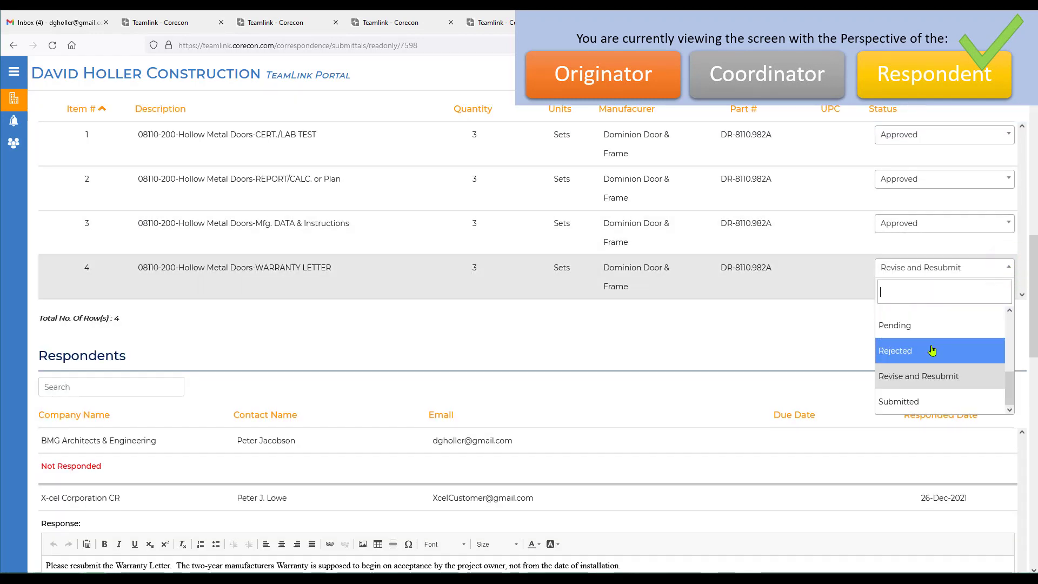
{"action": "scroll", "coordinate": [901, 316], "scroll_direction": "up", "scroll_amount": 2}
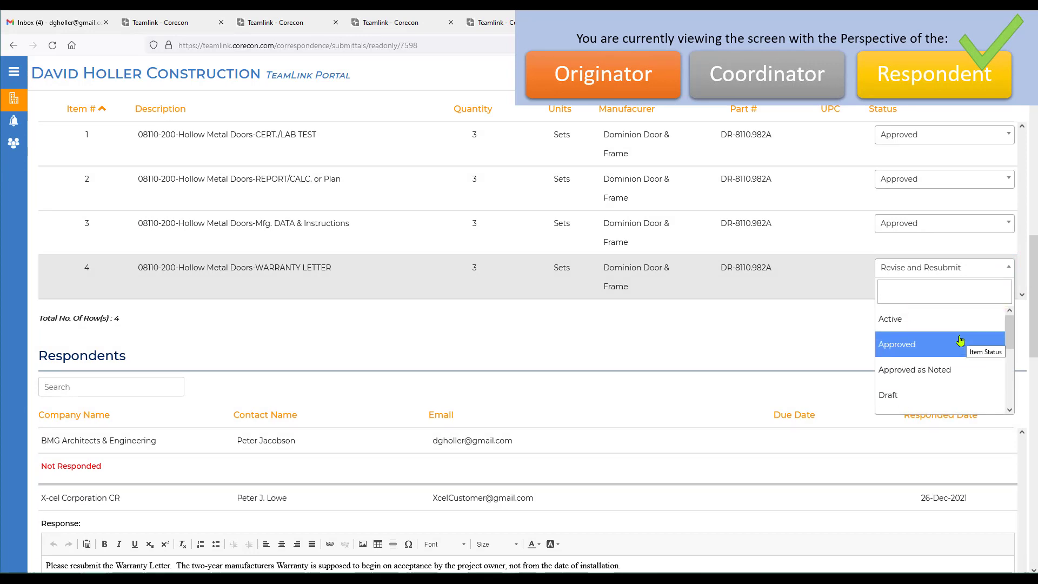
{"action": "left_click", "coordinate": [889, 347]}
- Add the line "Warranty confirmed and correct." below the existing text in the X-cel Corporation CR response and save the submittal
{"action": "scroll", "coordinate": [887, 346], "scroll_direction": "down", "scroll_amount": 5}
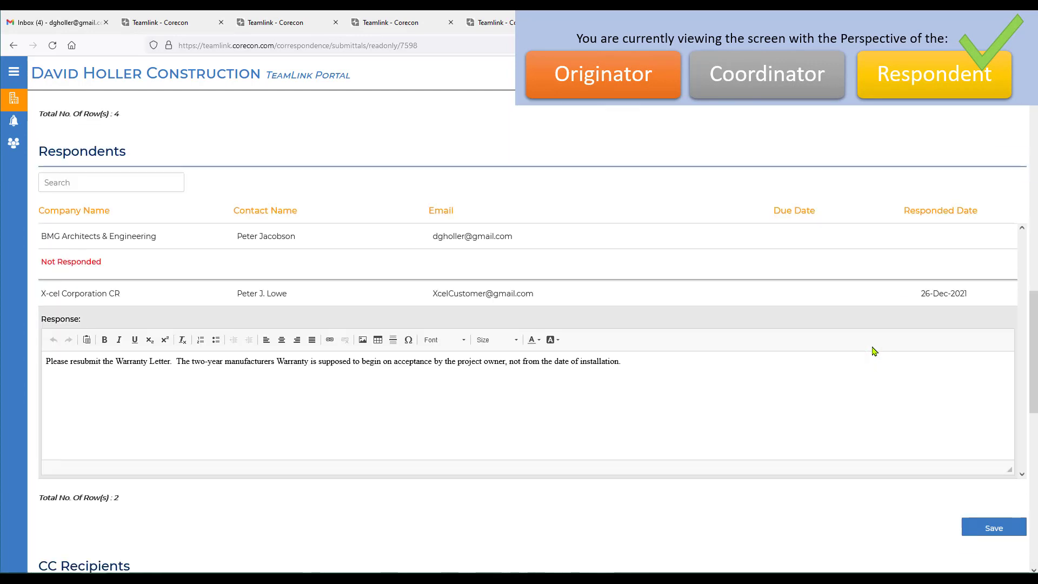
{"action": "left_click", "coordinate": [675, 322]}
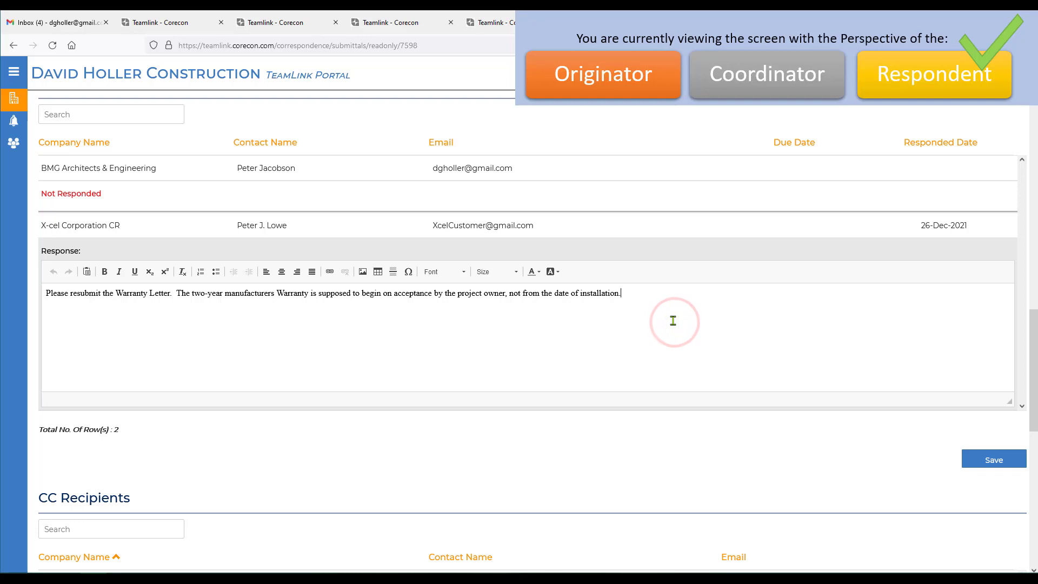
{"action": "key", "text": "Return"}
{"action": "type", "text": "Warrant"}
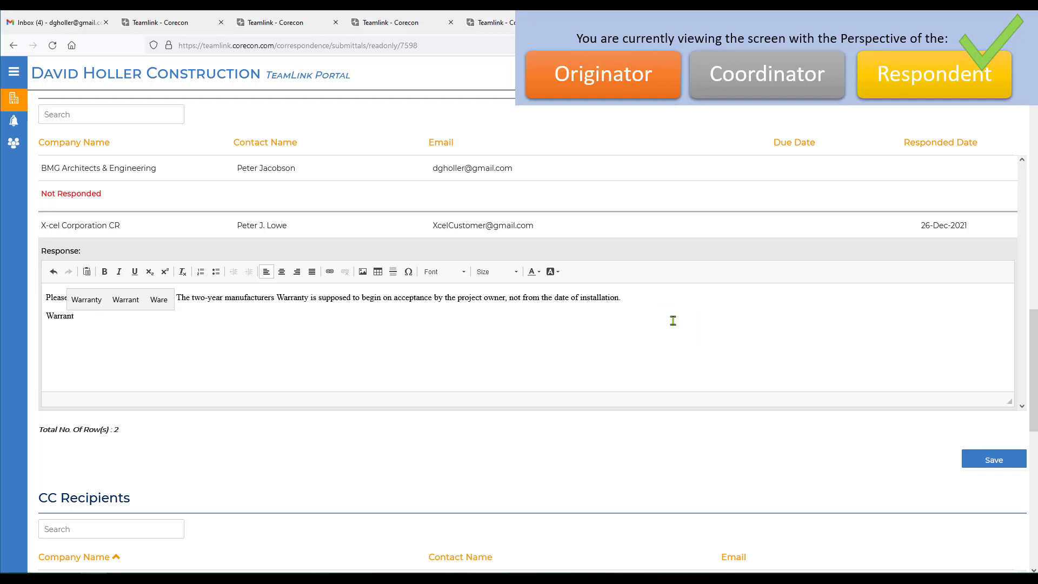
{"action": "type", "text": "y confirmed and correct."}
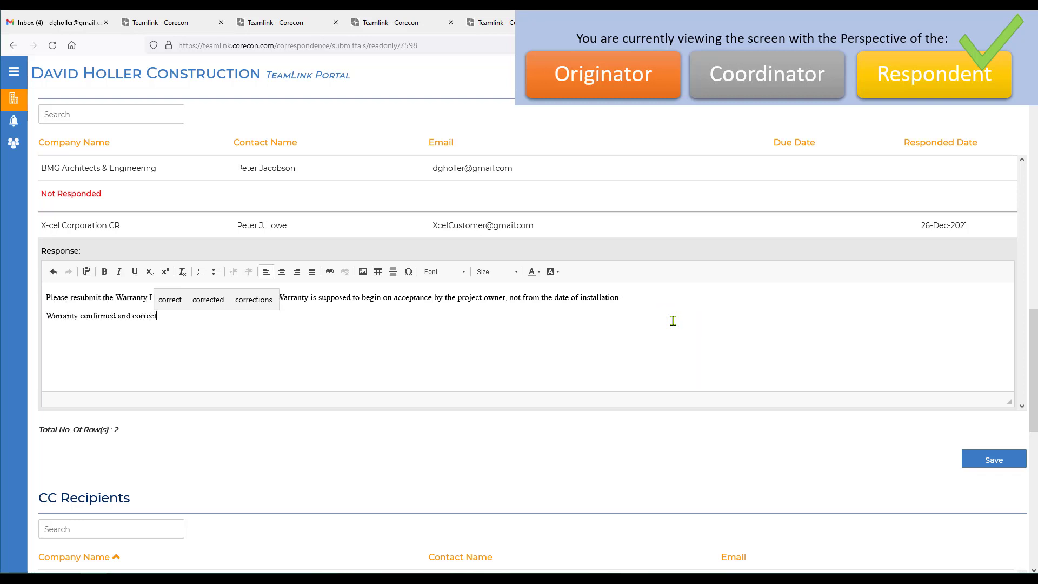
{"action": "left_click", "coordinate": [998, 459]}
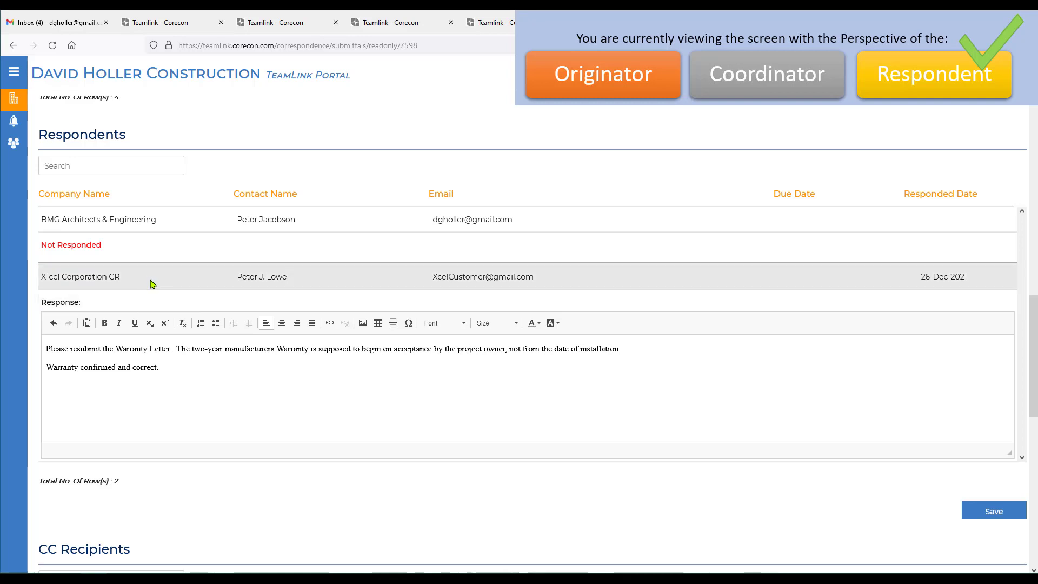
- Return to the active projects and open the submittals list of project 21-001, Oxbow Elementary School Renovations
{"action": "scroll", "coordinate": [621, 406], "scroll_direction": "up", "scroll_amount": 10}
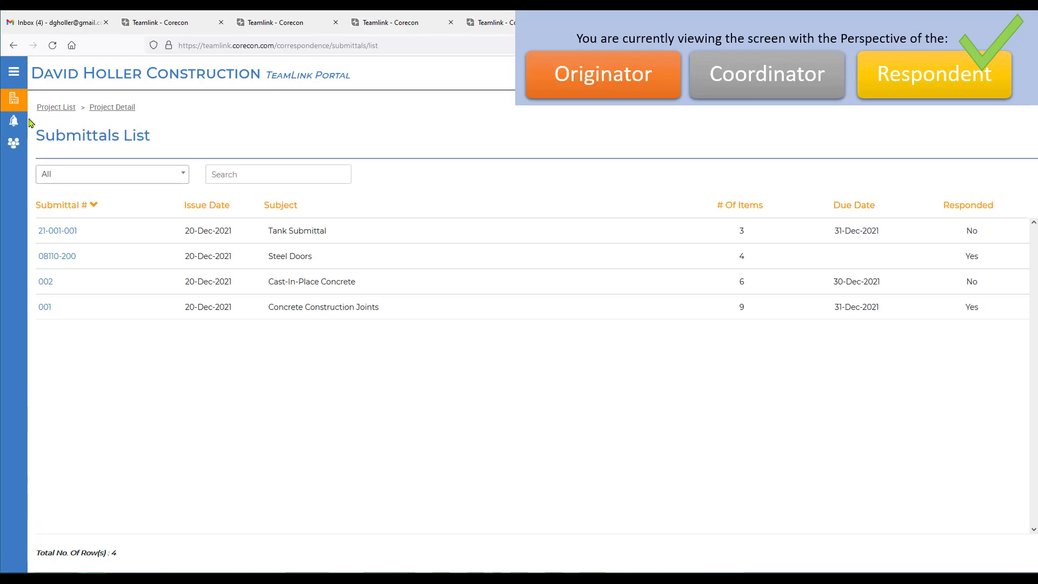
{"action": "left_click", "coordinate": [14, 99]}
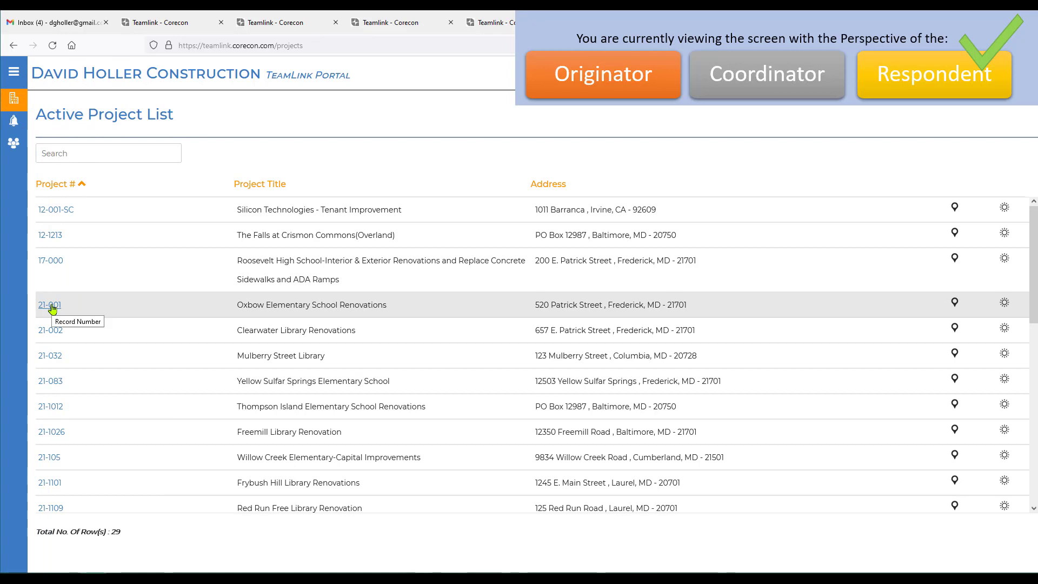
{"action": "left_click", "coordinate": [52, 306]}
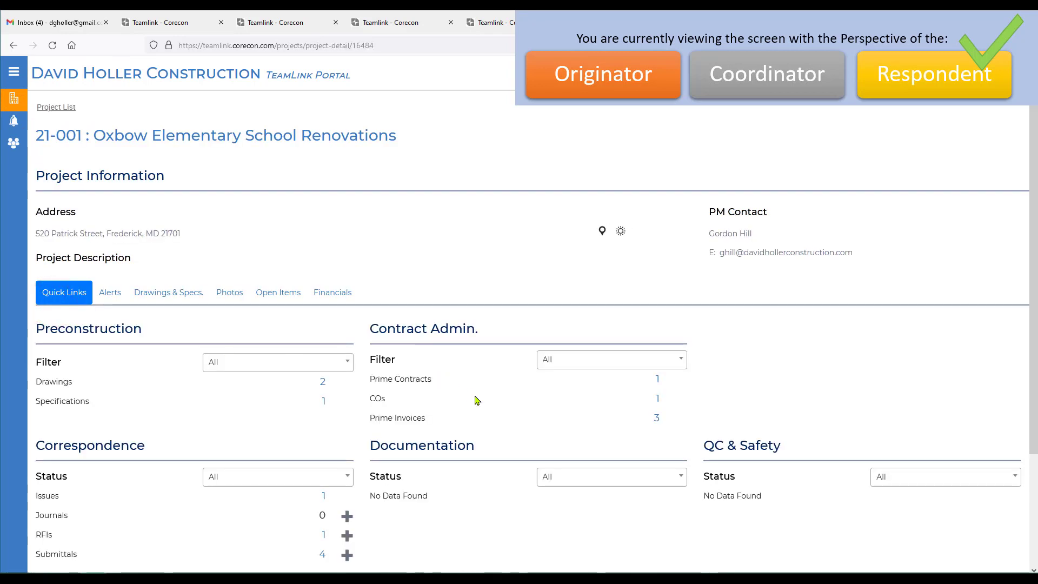
{"action": "scroll", "coordinate": [477, 400], "scroll_direction": "down", "scroll_amount": 3}
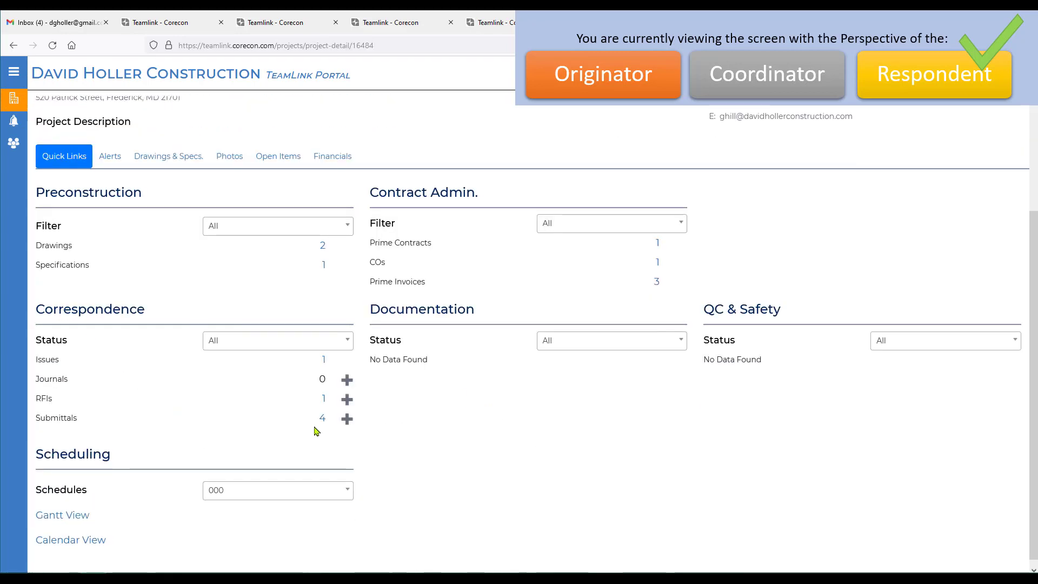
{"action": "left_click", "coordinate": [323, 419]}
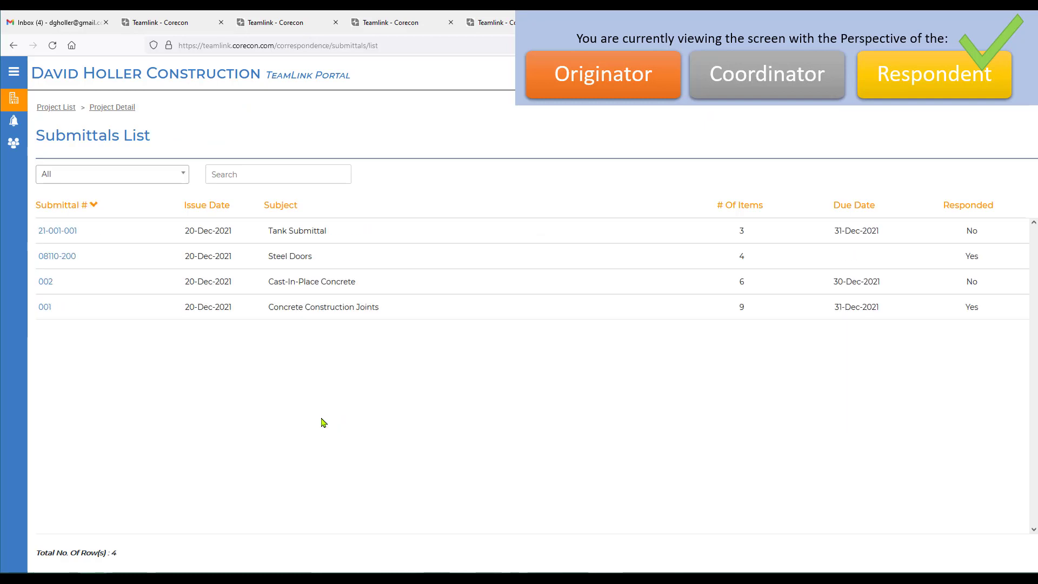